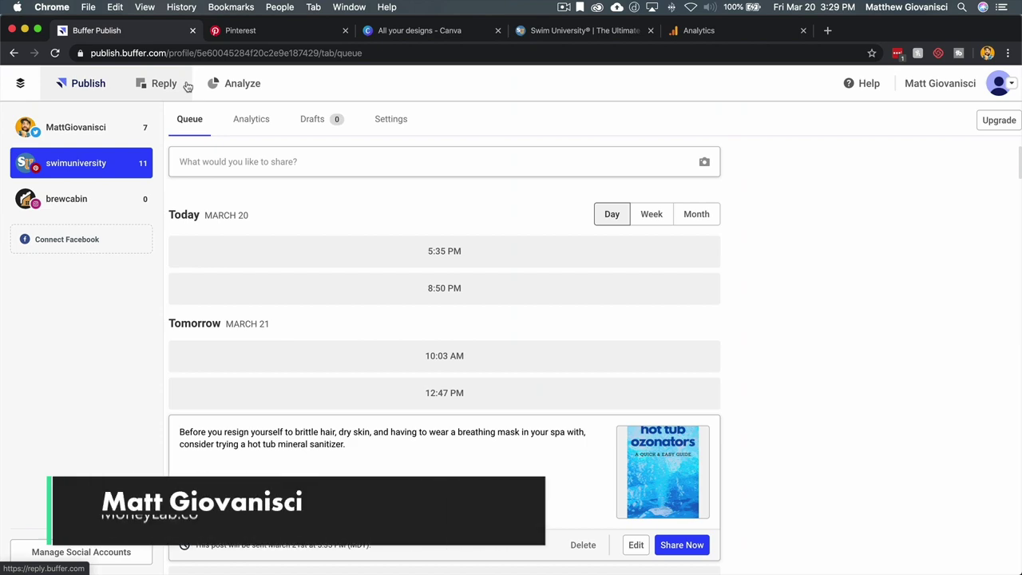
# Bring up the Swim University homepage and scroll through its grid of pool and hot tub articles.
pyautogui.click(577, 32)
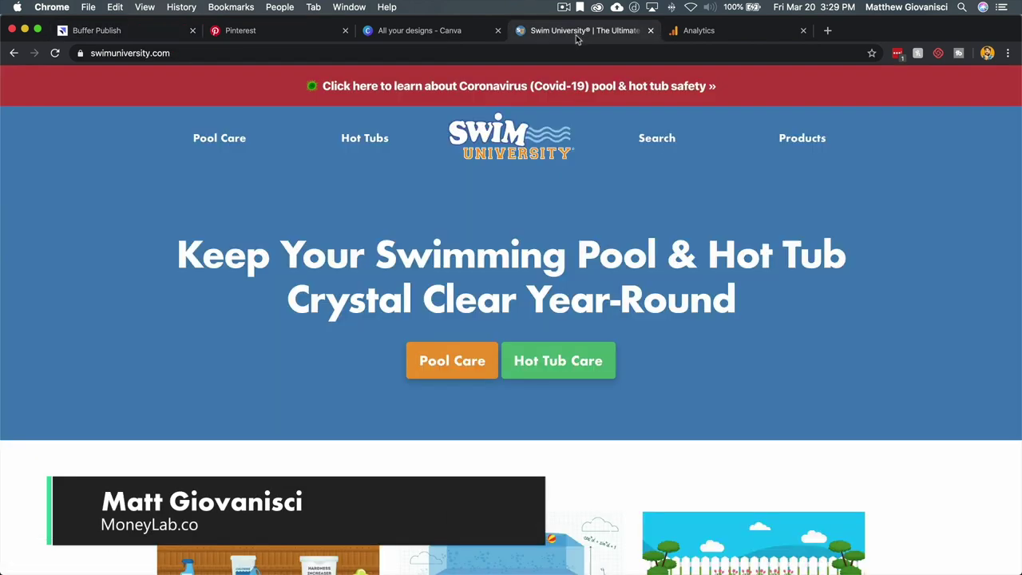
pyautogui.scroll(-10, 521, 225)
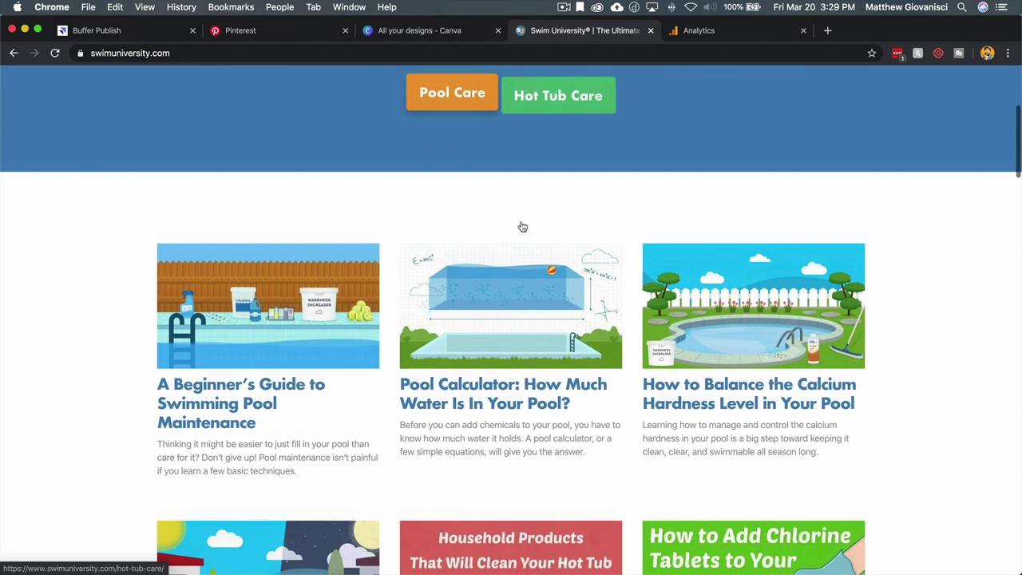
pyautogui.scroll(-5, 522, 227)
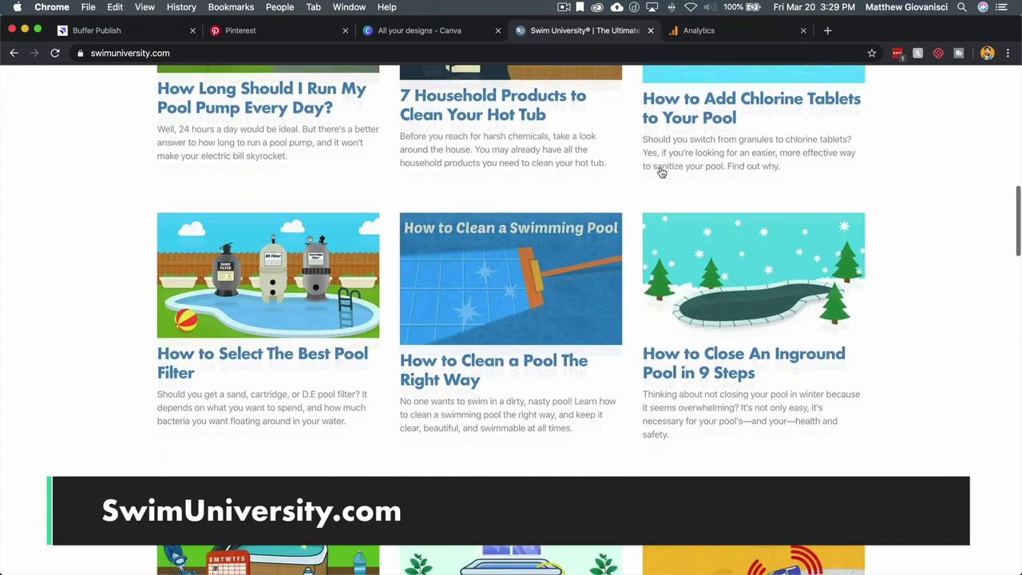
pyautogui.scroll(-3, 662, 164)
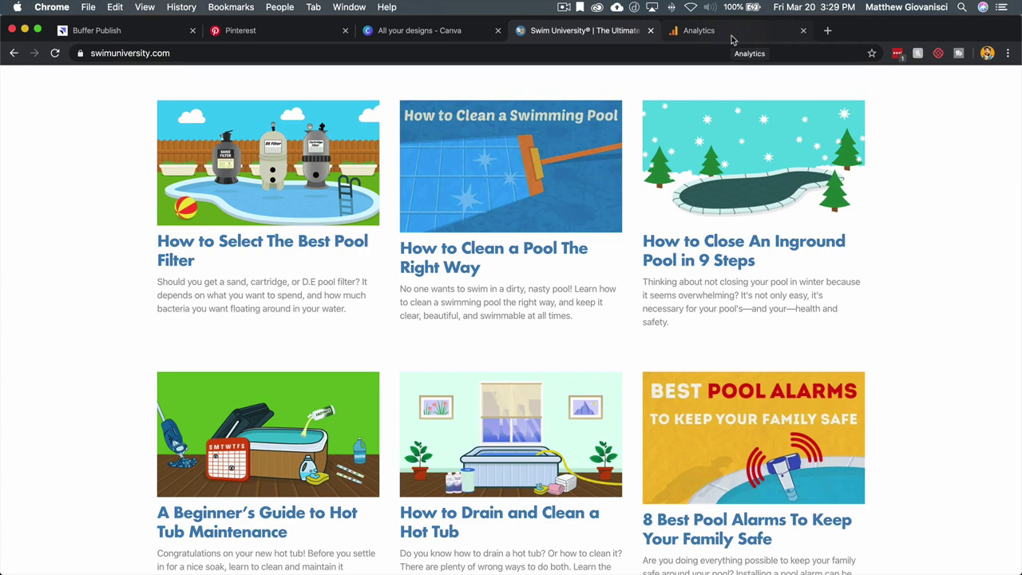
# Show the All Traffic Source/Medium table and check pinterest.com / referral at 1,703 users (3.31%).
pyautogui.click(719, 30)
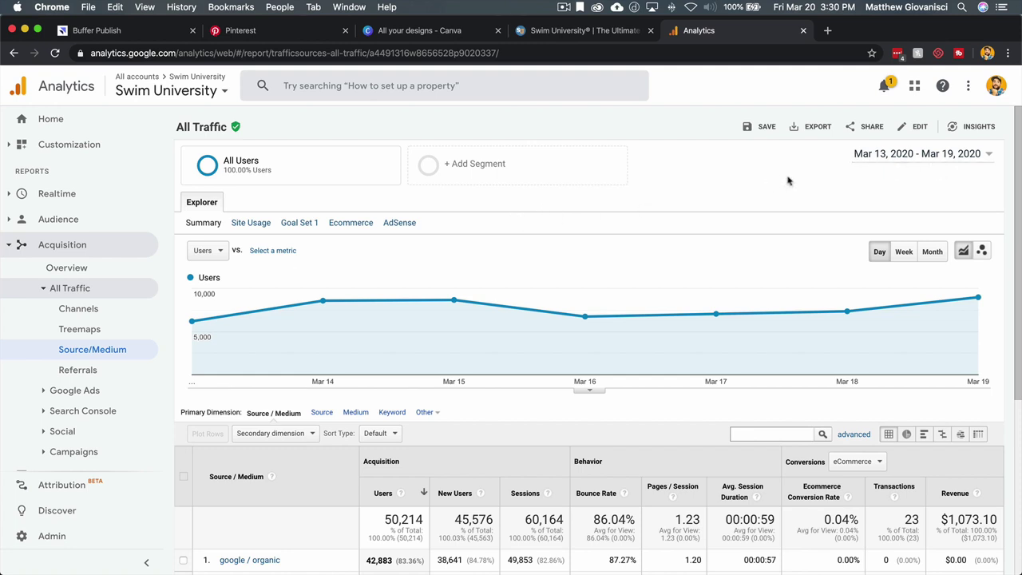
pyautogui.scroll(-5, 719, 208)
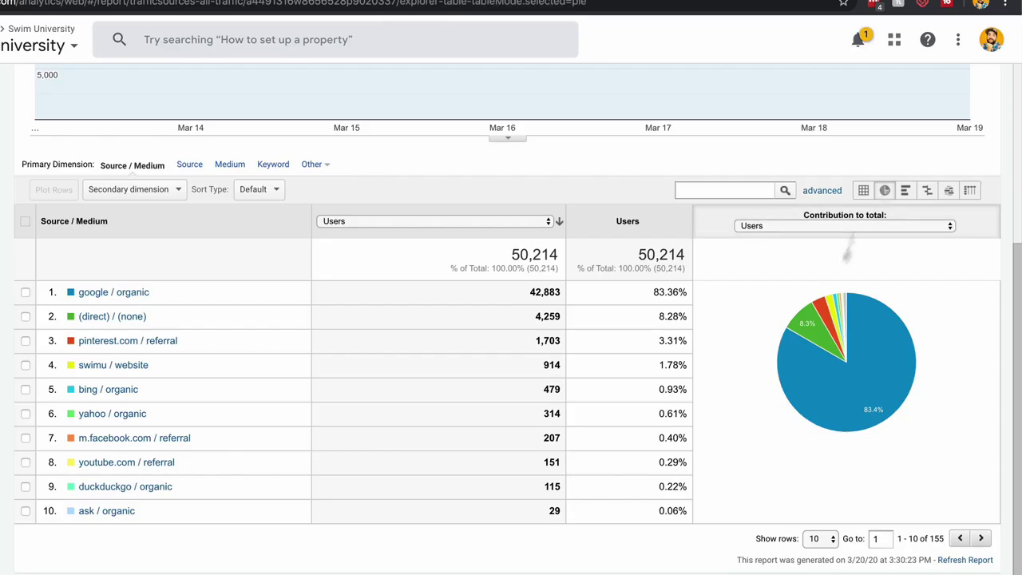
pyautogui.moveTo(832, 325)
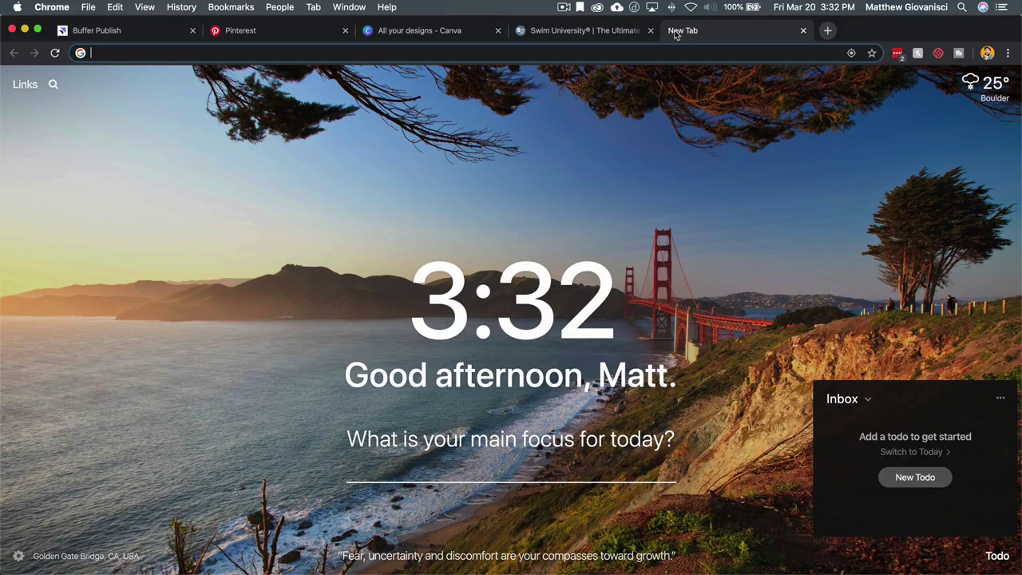
# Load moneylab.co and open the Pinterest Avalanche challenge post.
pyautogui.write('moneylab.co')
pyautogui.press('Return')
pyautogui.scroll(-5, 511, 320)
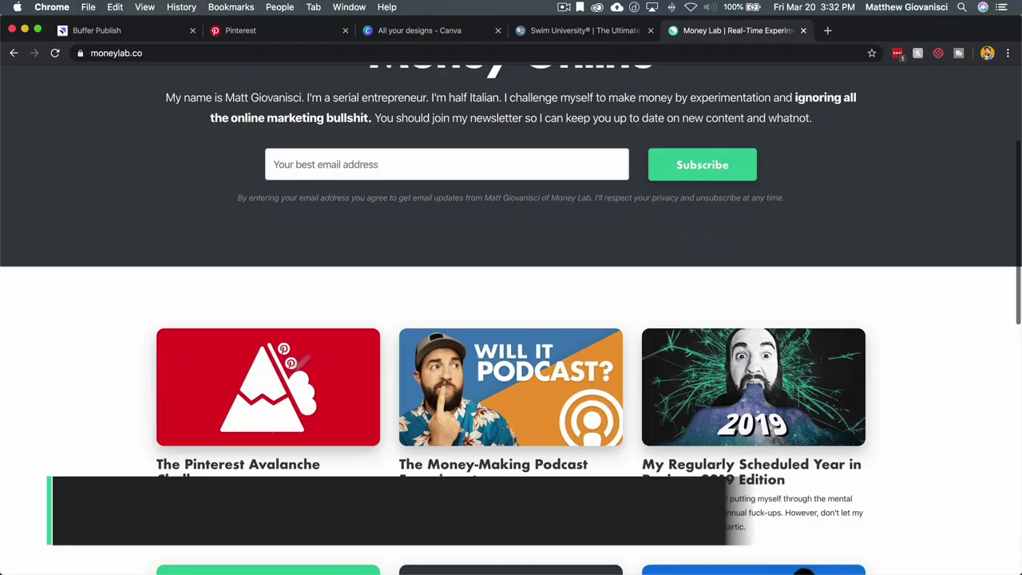
pyautogui.click(237, 431)
# Highlight the plan to schedule 100+ pin images through product sales, then view the Canva designs library.
pyautogui.scroll(-20, 402, 247)
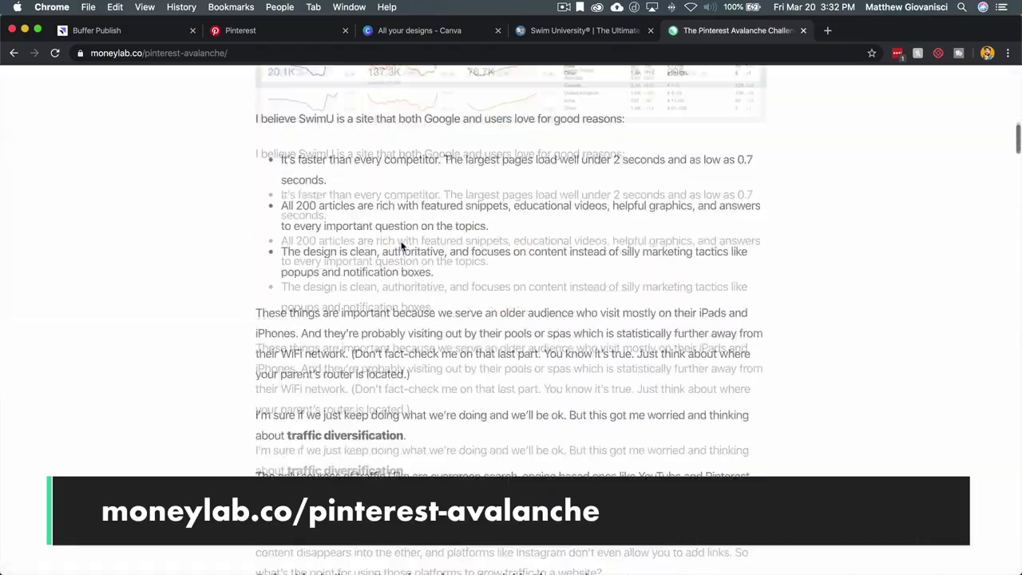
pyautogui.scroll(5, 401, 242)
pyautogui.scroll(-12, 326, 190)
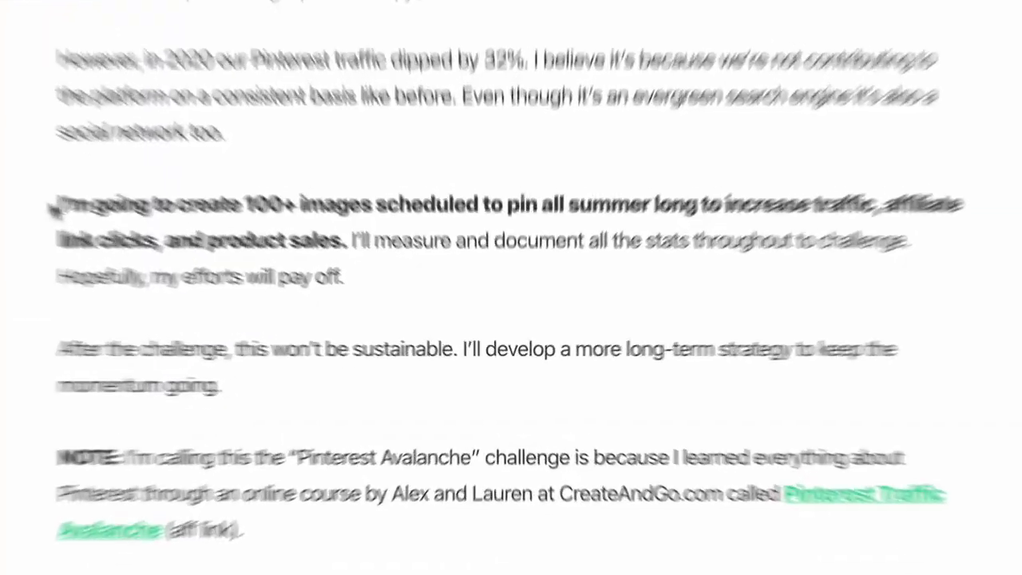
pyautogui.moveTo(256, 284); pyautogui.dragTo(783, 280)
pyautogui.moveTo(1012, 192); pyautogui.dragTo(345, 234)
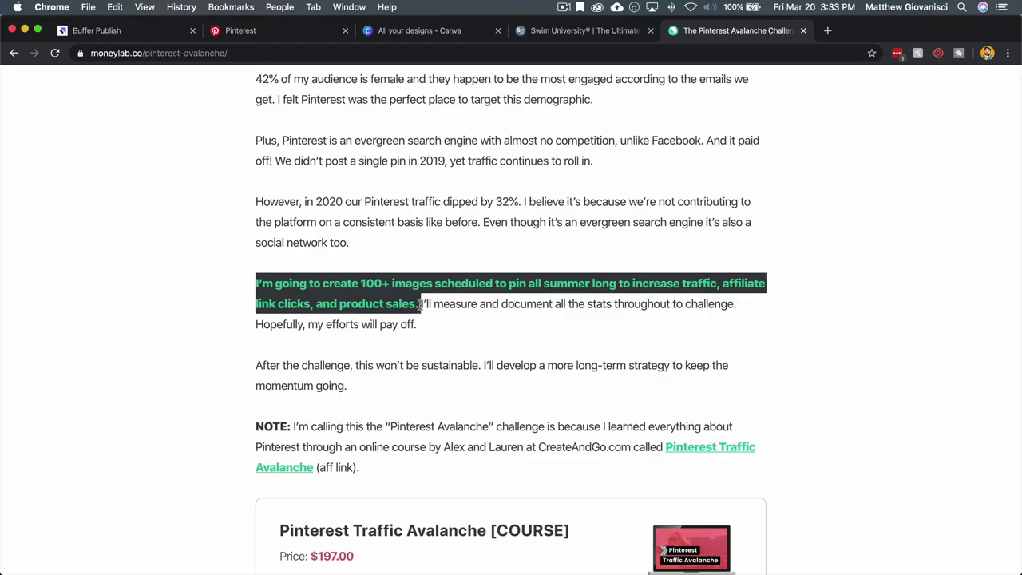
pyautogui.click(447, 32)
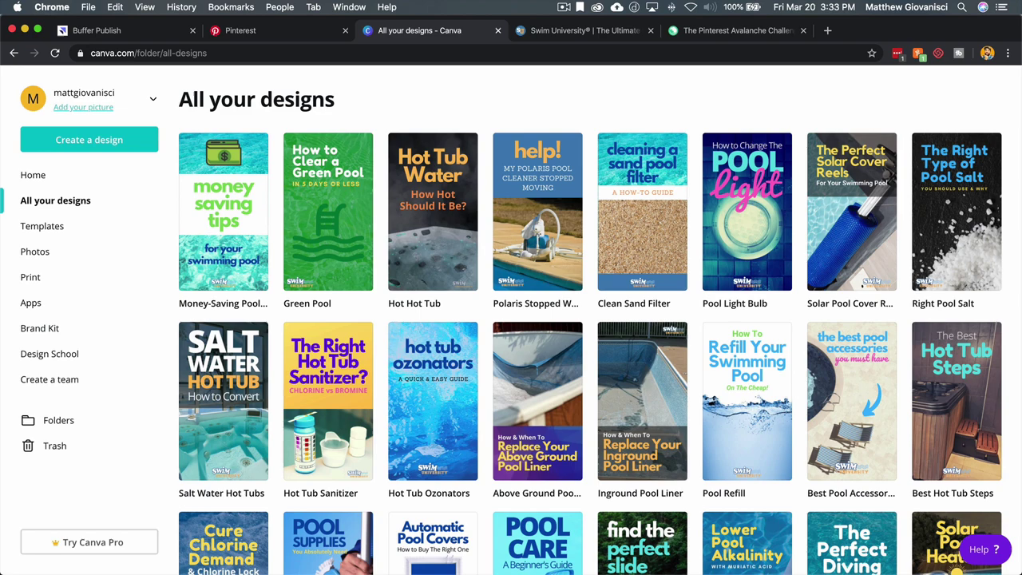
pyautogui.press('super+Tab')
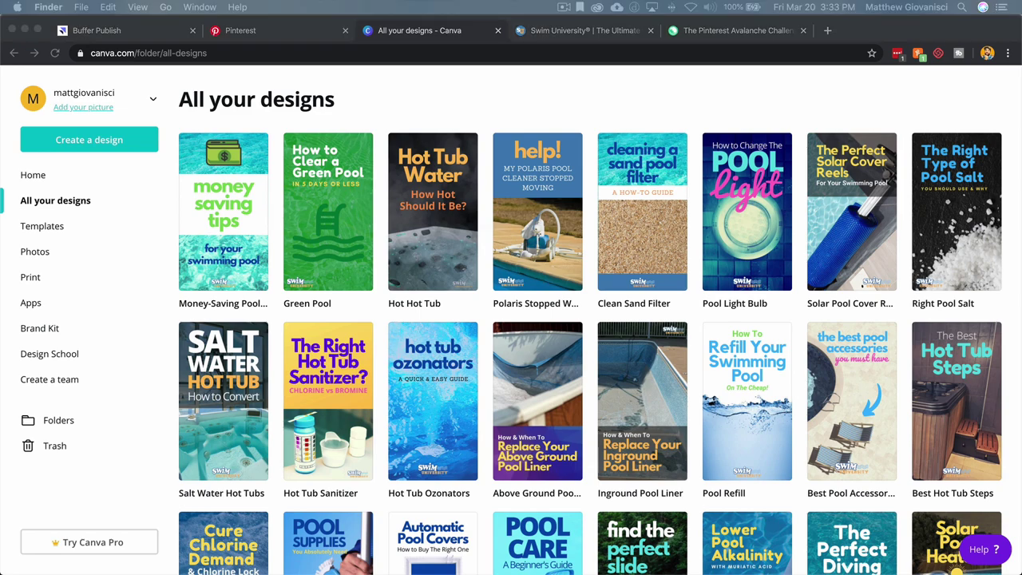
# Open the 100 Pins folder in Finder and look over its pin PNG files.
pyautogui.press('super+n')
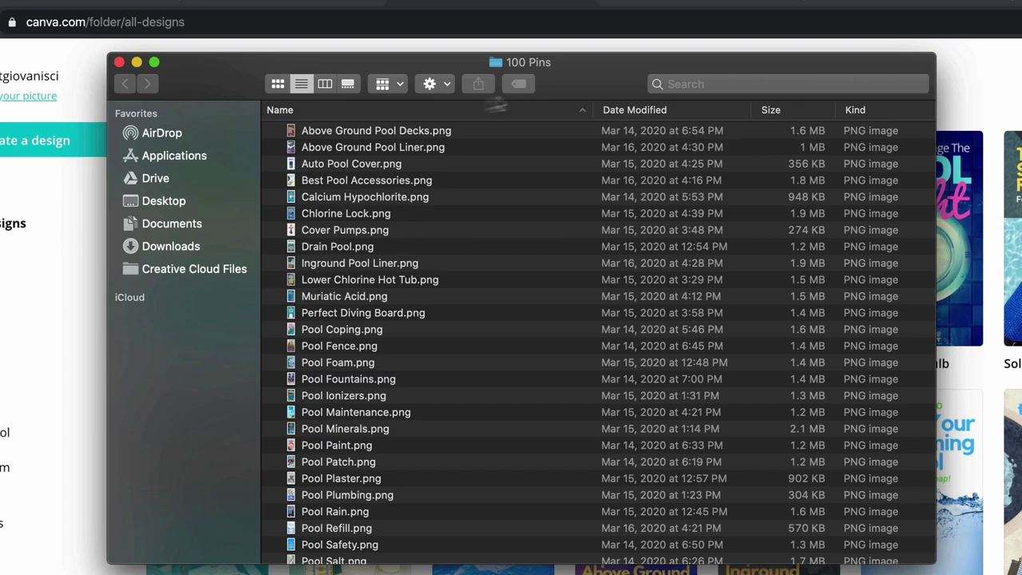
pyautogui.scroll(-5, 484, 235)
pyautogui.scroll(5, 482, 240)
pyautogui.scroll(-5, 504, 262)
pyautogui.scroll(5, 503, 267)
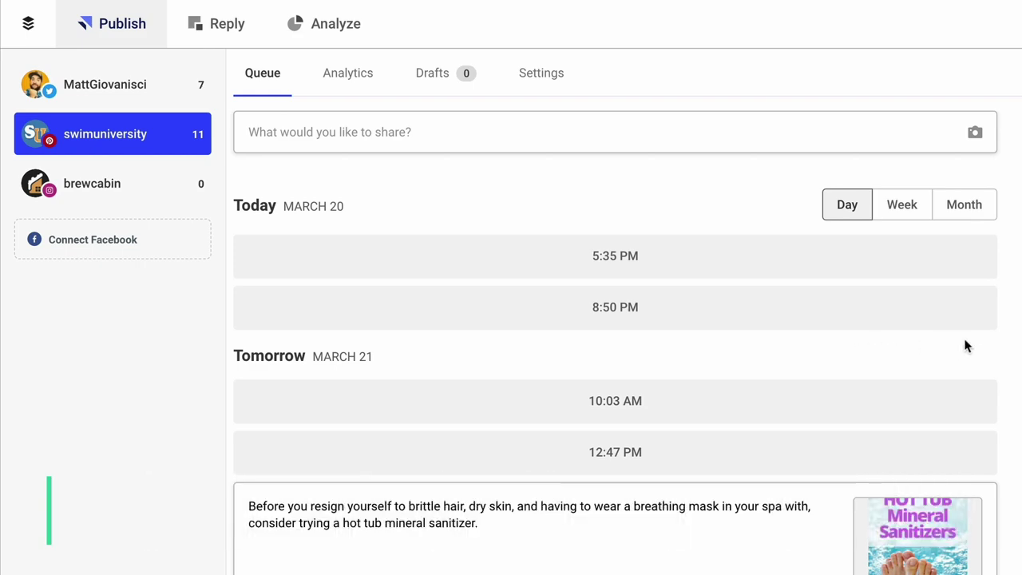
# Scroll the Buffer queue to Thursday March 26 and select Above Ground Pool Decks.png in Finder.
pyautogui.scroll(-10, 966, 345)
pyautogui.scroll(-10, 967, 346)
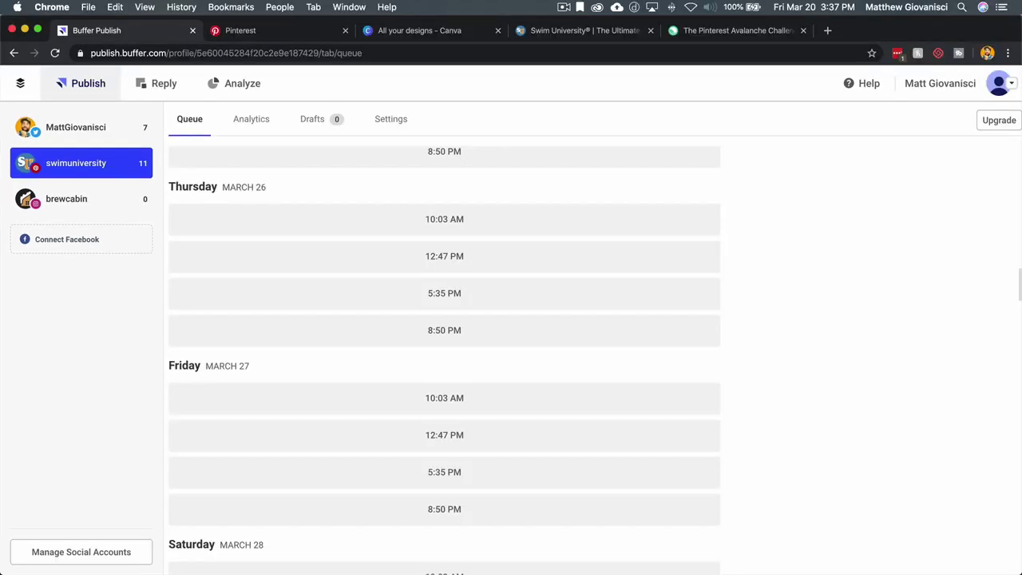
pyautogui.press('super+Tab')
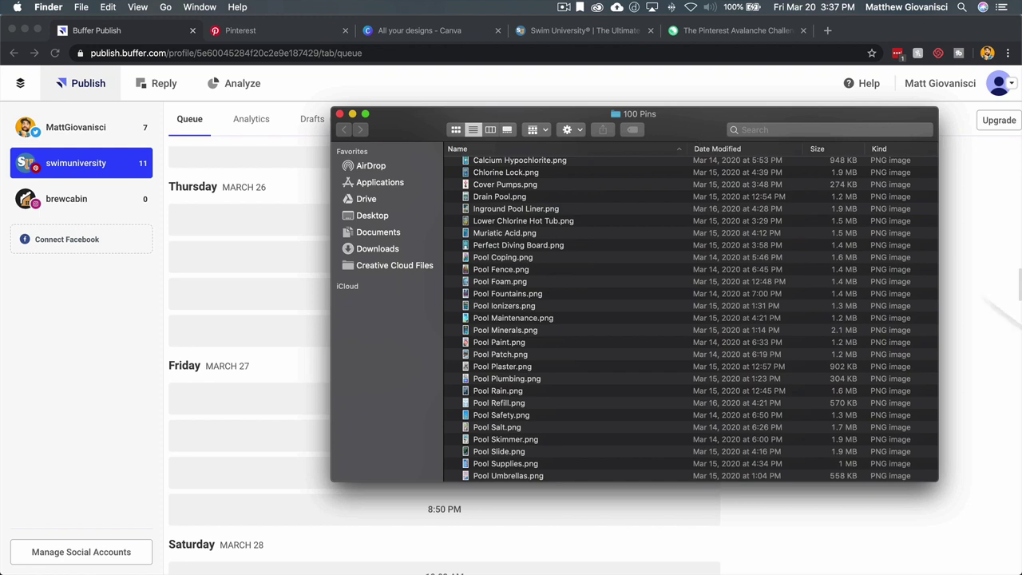
pyautogui.scroll(3, 620, 257)
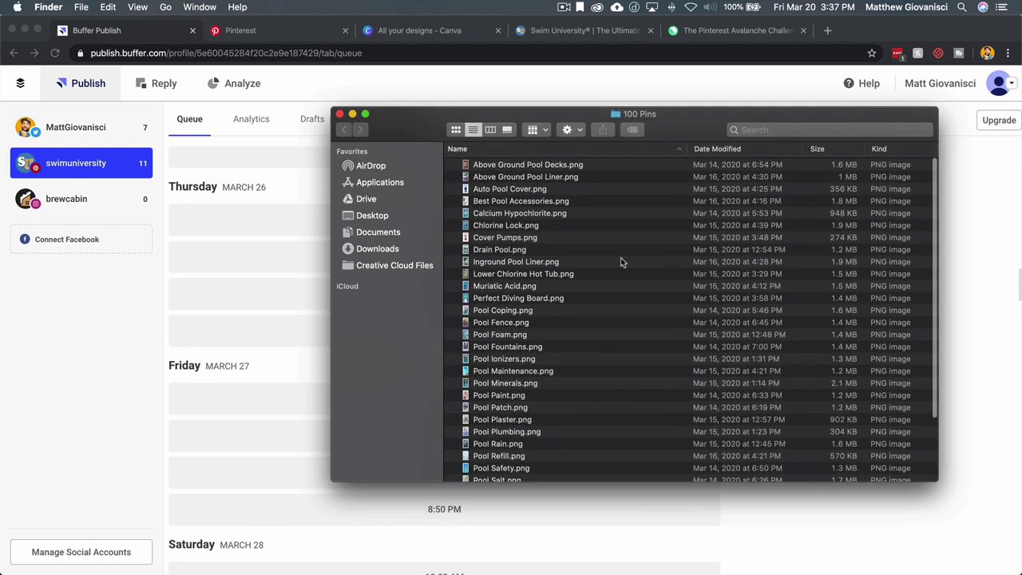
pyautogui.click(561, 164)
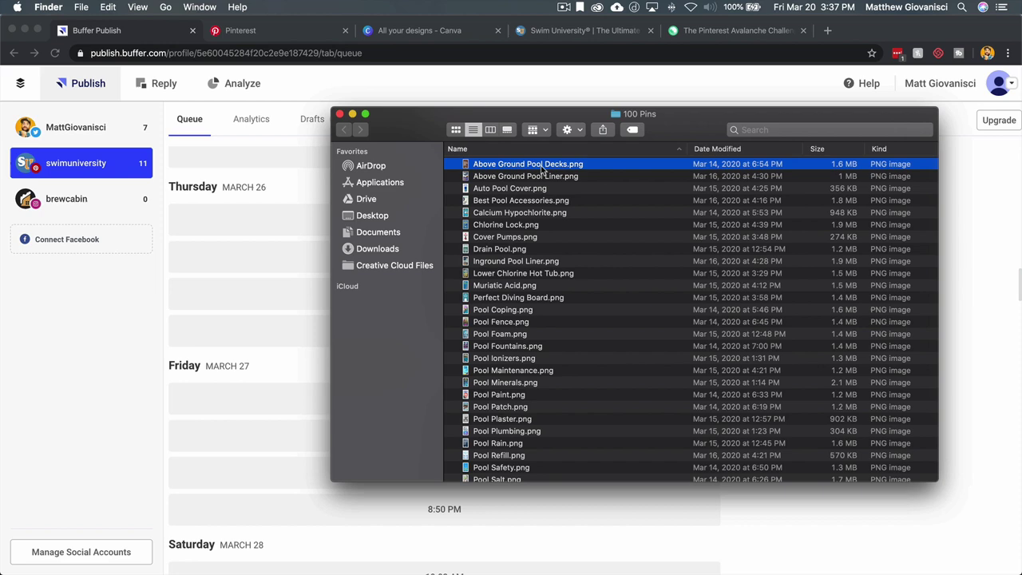
# Try the column, gallery and icon views of the 100 Pins folder, then close it.
pyautogui.click(493, 129)
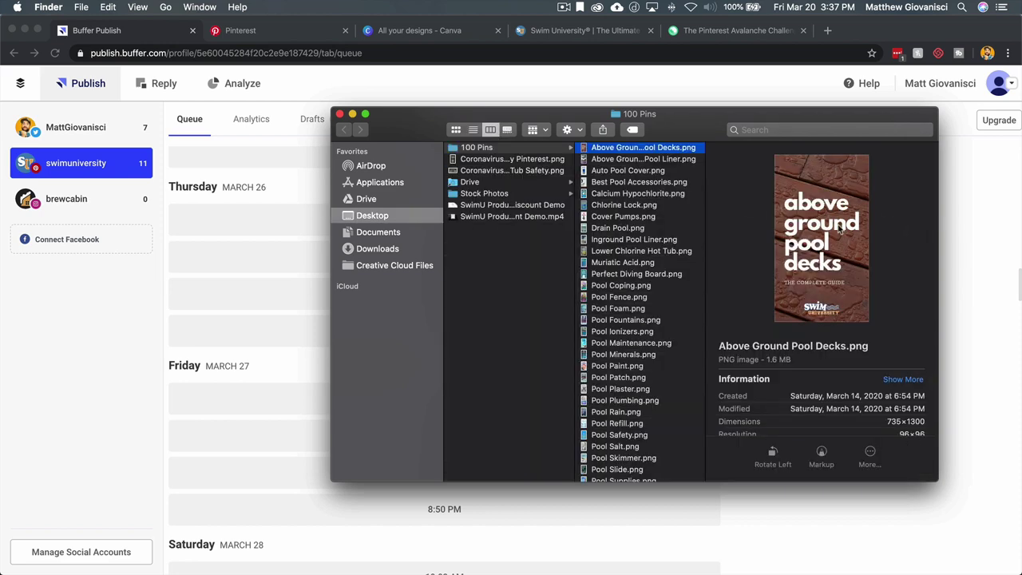
pyautogui.click(508, 130)
pyautogui.click(455, 129)
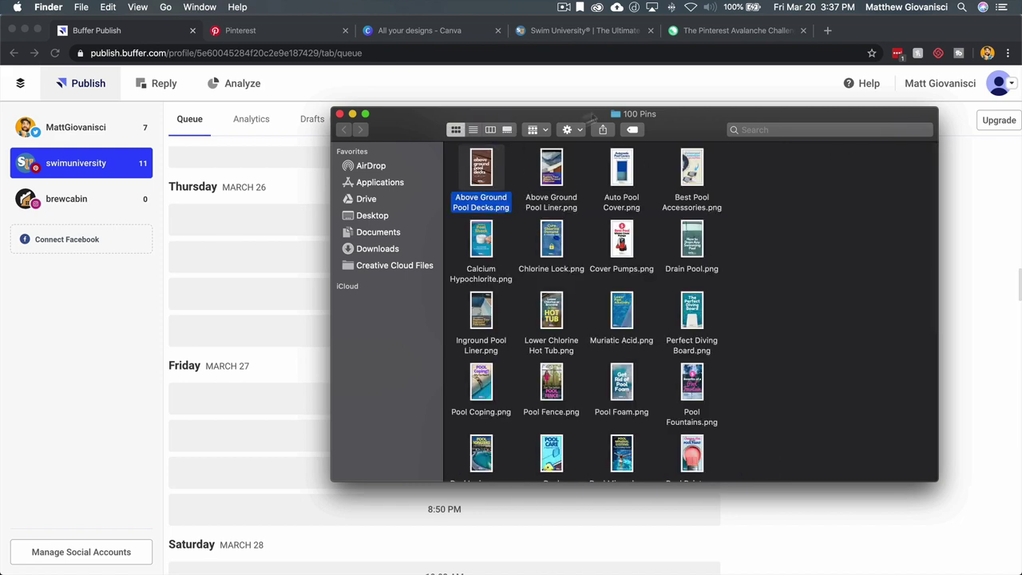
pyautogui.press('super+w')
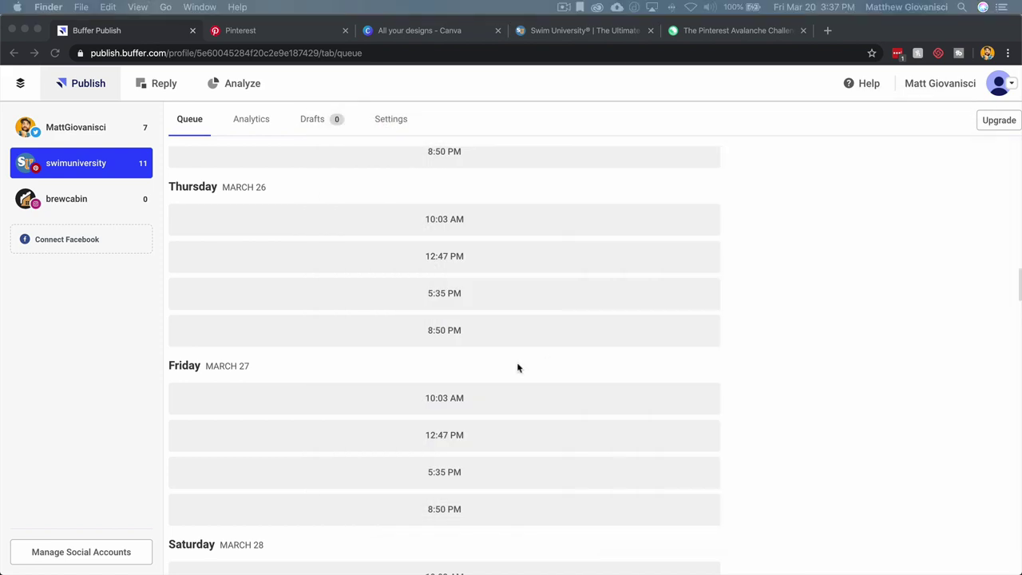
pyautogui.scroll(5, 700, 288)
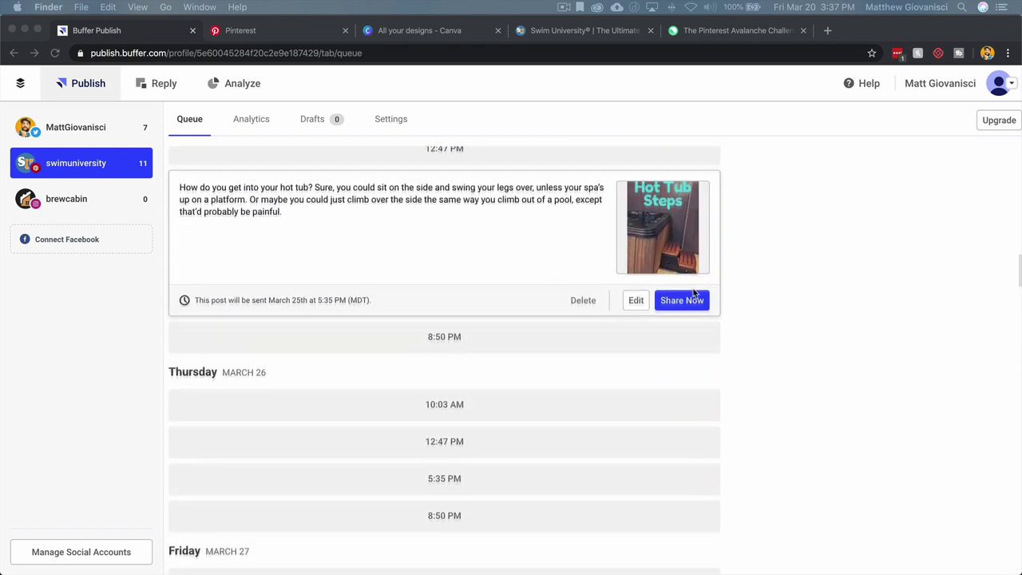
pyautogui.scroll(-3, 466, 384)
# Open a new post for the March 26, 10:03 AM slot and attach Above Ground Pool Decks.png.
pyautogui.click(453, 320)
pyautogui.click(453, 319)
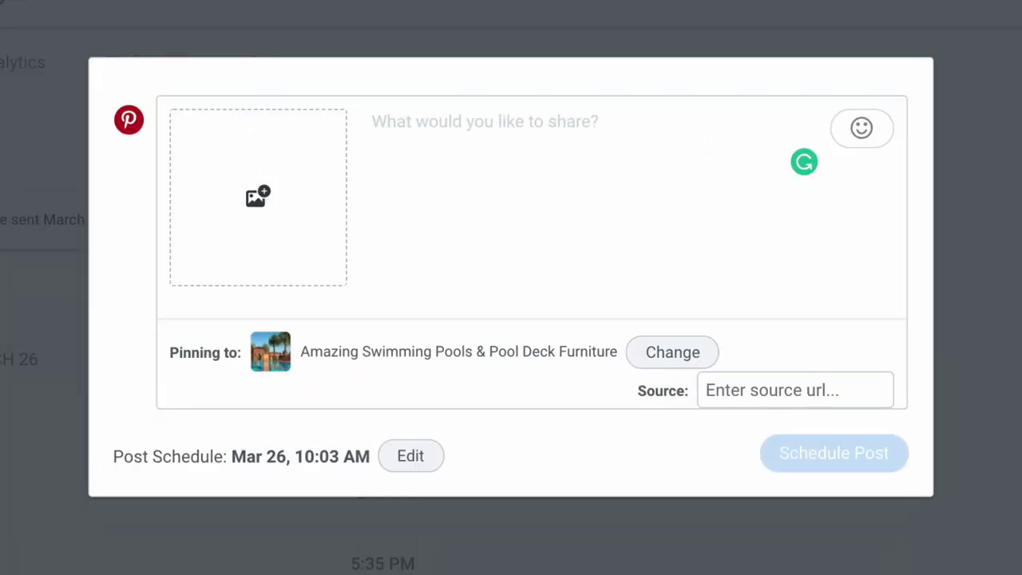
pyautogui.moveTo(1014, 239); pyautogui.dragTo(256, 185)
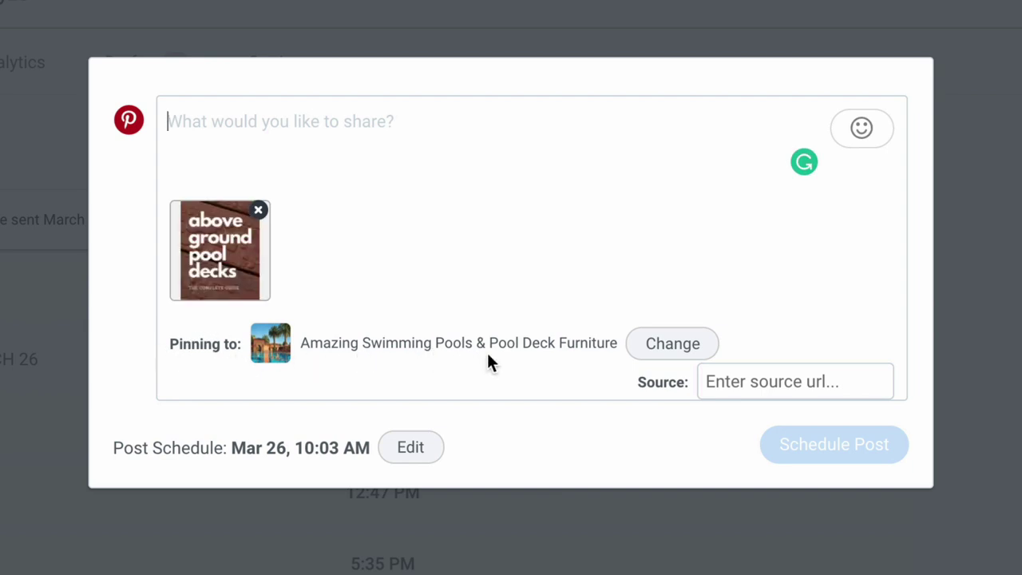
# Change the pin's target board to Pool Accessories.
pyautogui.click(677, 351)
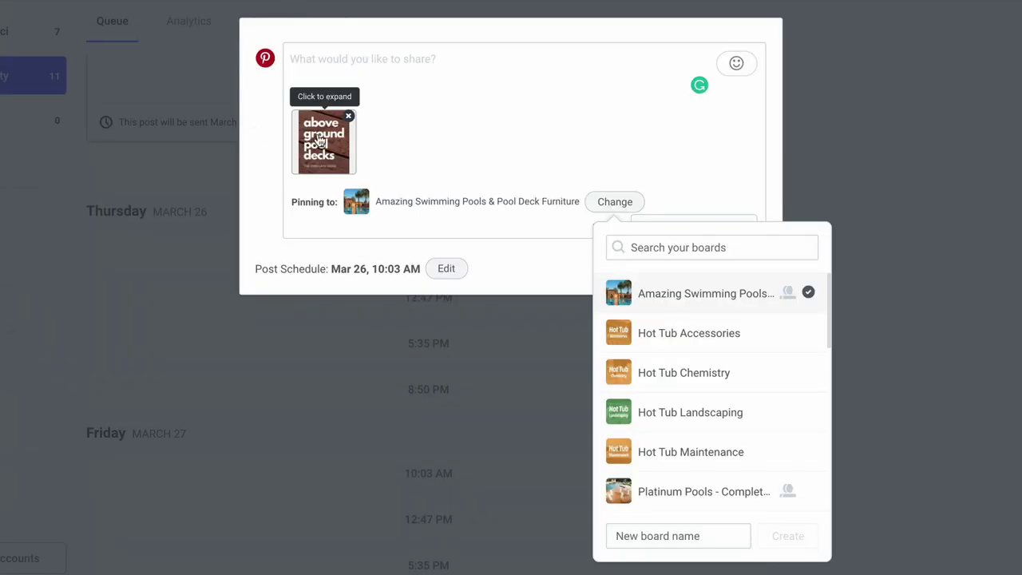
pyautogui.scroll(-3, 710, 339)
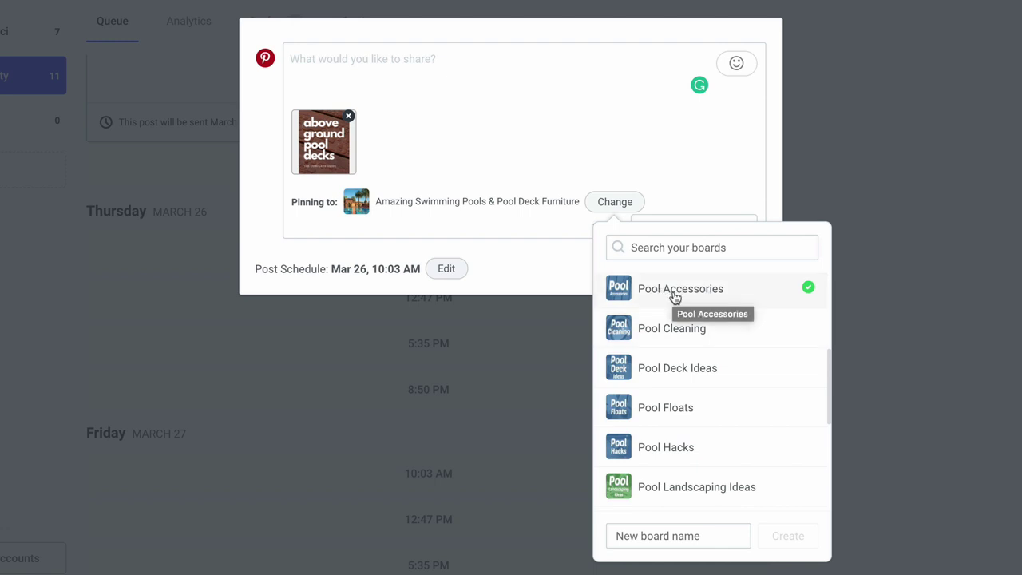
pyautogui.click(674, 297)
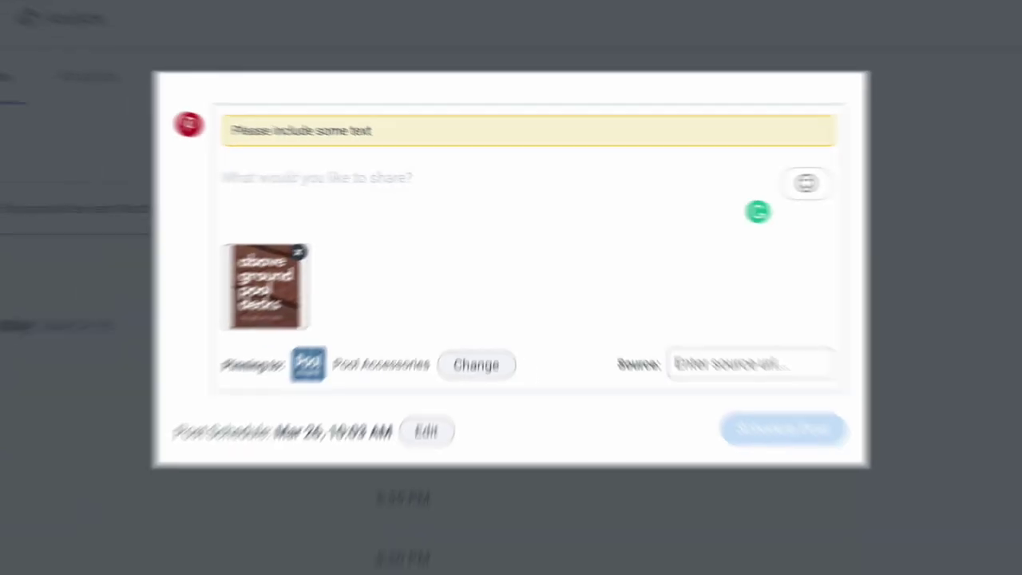
# Search the Swim University site for 'decks'.
pyautogui.click(561, 33)
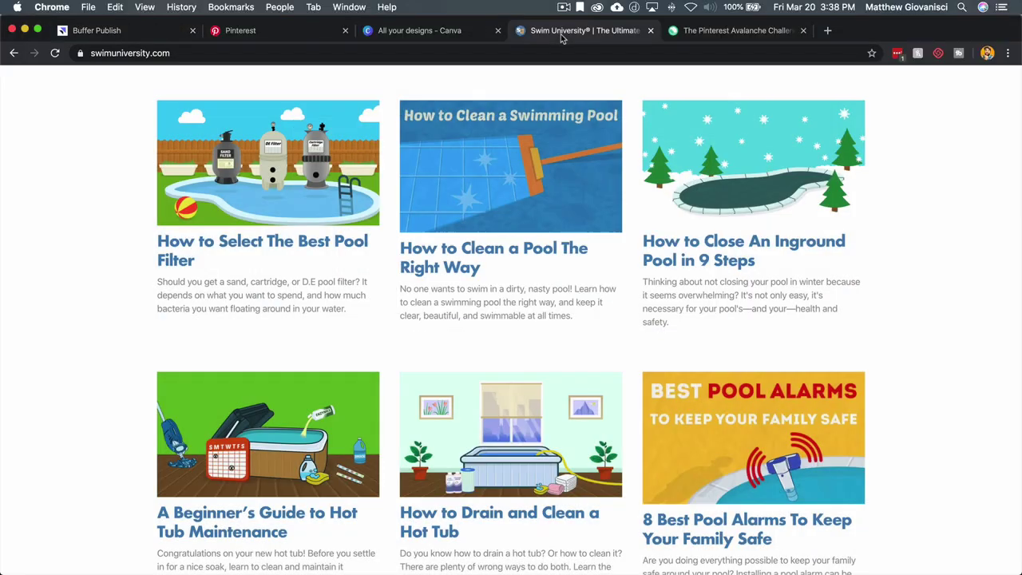
pyautogui.scroll(1, 675, 168)
pyautogui.scroll(10, 675, 168)
pyautogui.click(644, 138)
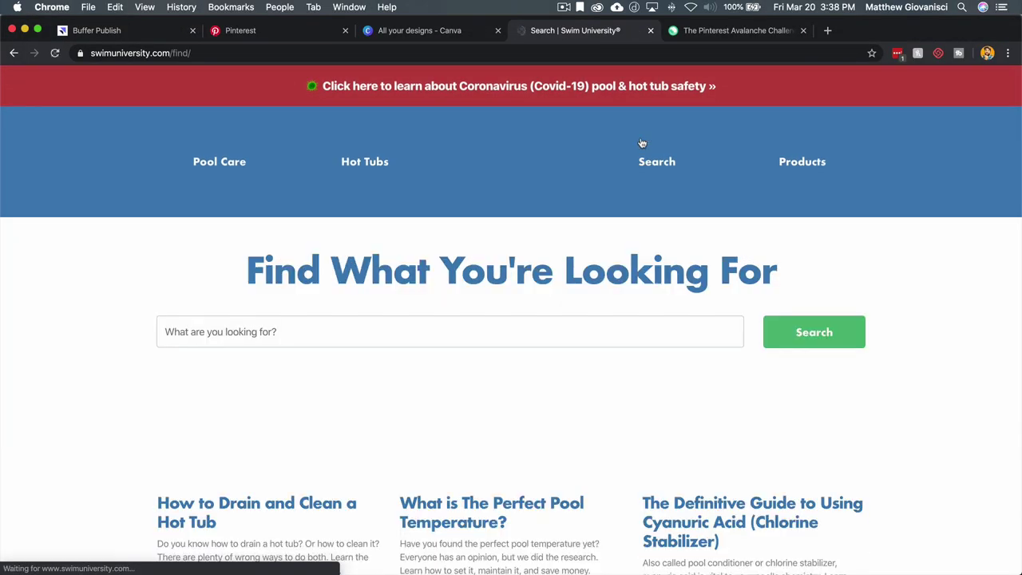
pyautogui.click(468, 289)
pyautogui.write('decks')
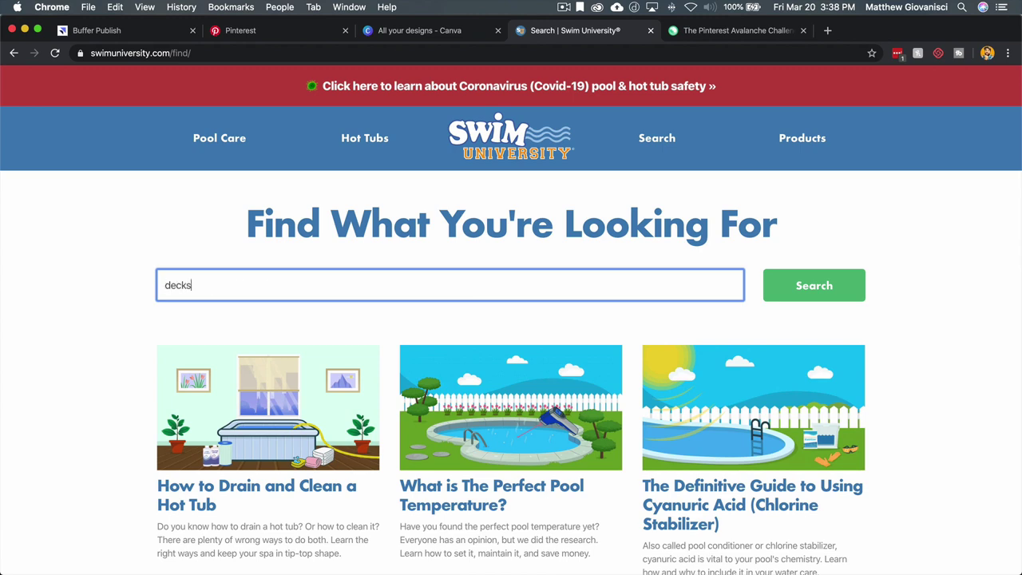
pyautogui.press('Return')
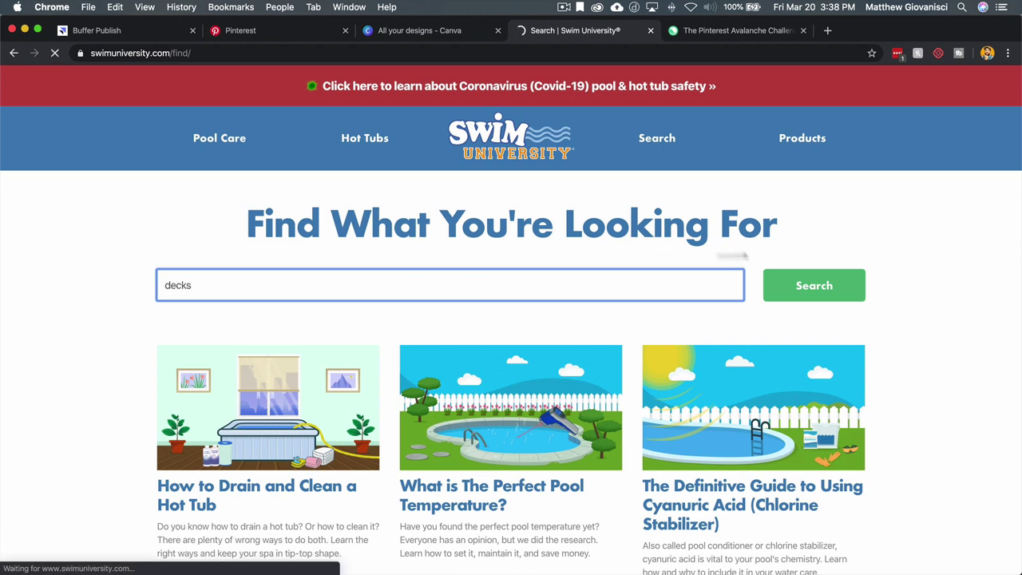
# Open The Complete Guide to Above Ground Pool Decks article and select its web address.
pyautogui.scroll(-3, 497, 285)
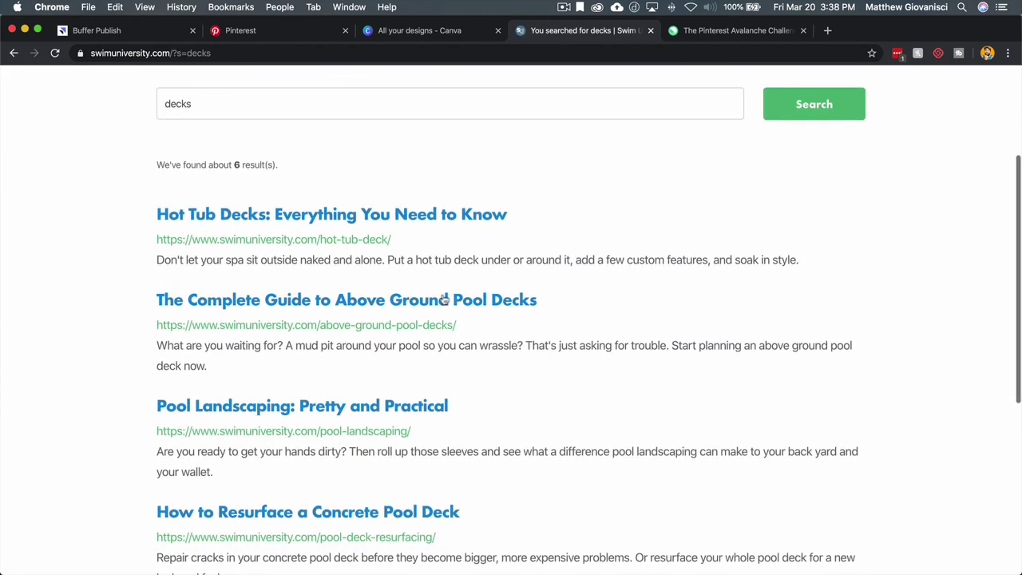
pyautogui.click(434, 298)
pyautogui.click(256, 52)
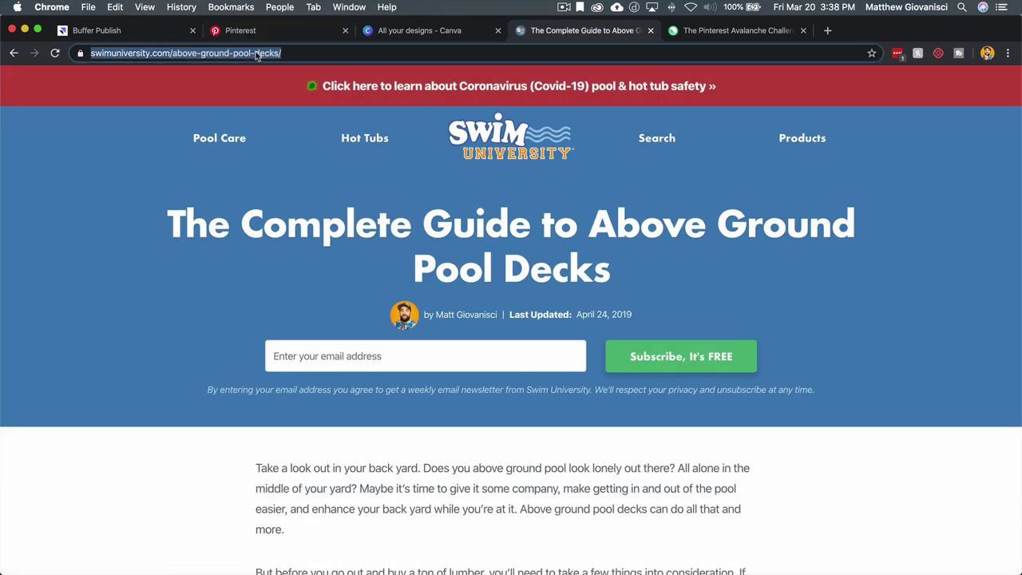
# Paste the above ground pool decks article URL into the pin's Source field.
pyautogui.click(132, 32)
pyautogui.click(819, 336)
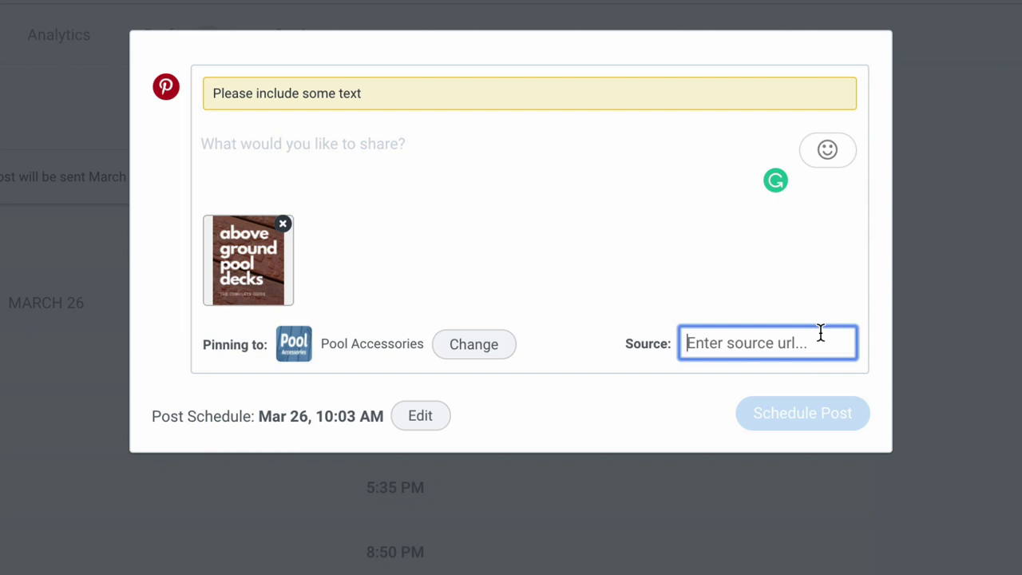
pyautogui.hotkey('ctrl', 'v')
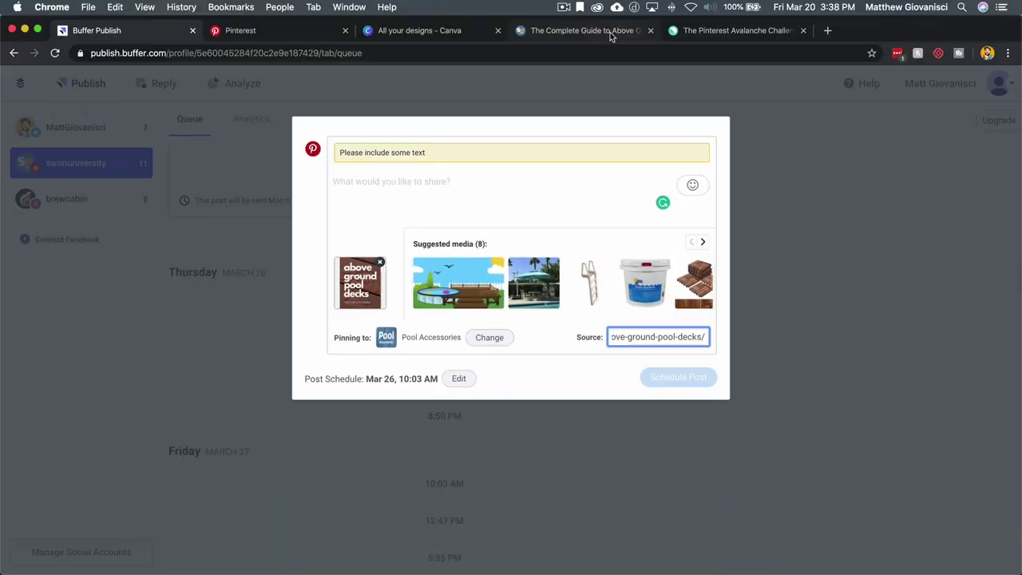
# Select the pool decks article's opening paragraph, from 'Take' to 'and more.', for copying.
pyautogui.click(611, 32)
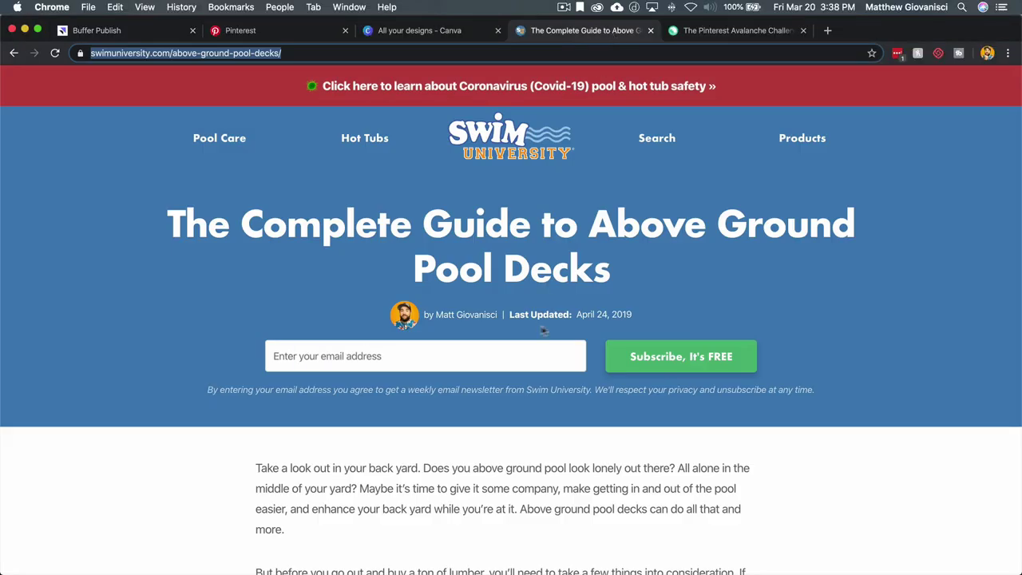
pyautogui.scroll(-3, 563, 310)
pyautogui.scroll(-1, 563, 310)
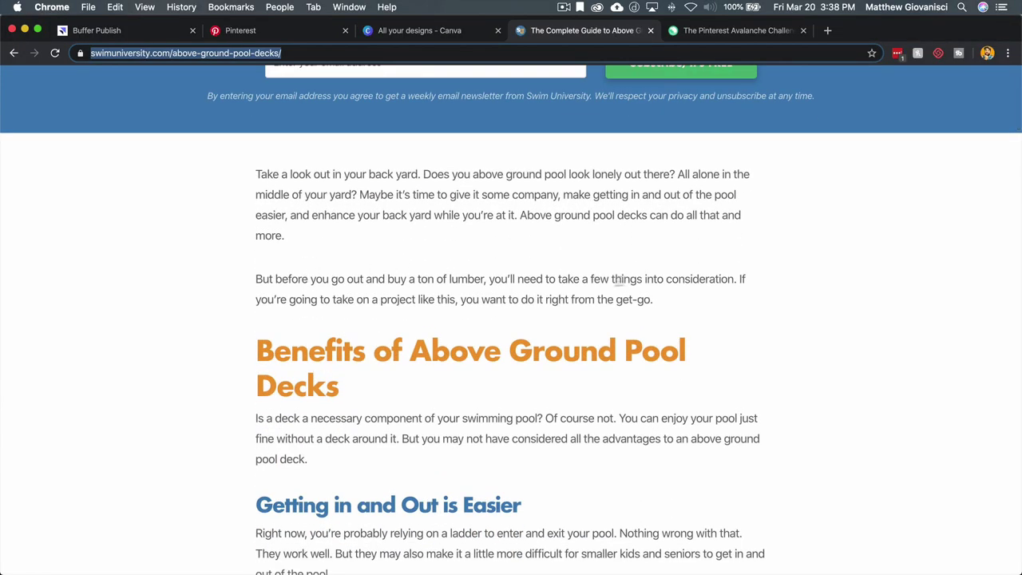
pyautogui.moveTo(257, 174); pyautogui.dragTo(460, 193)
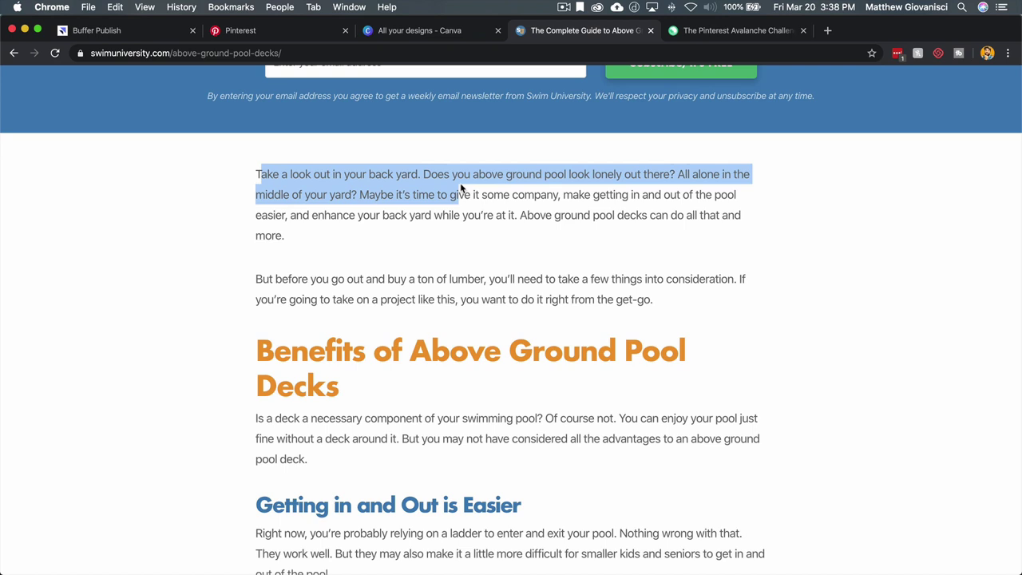
pyautogui.click(495, 195)
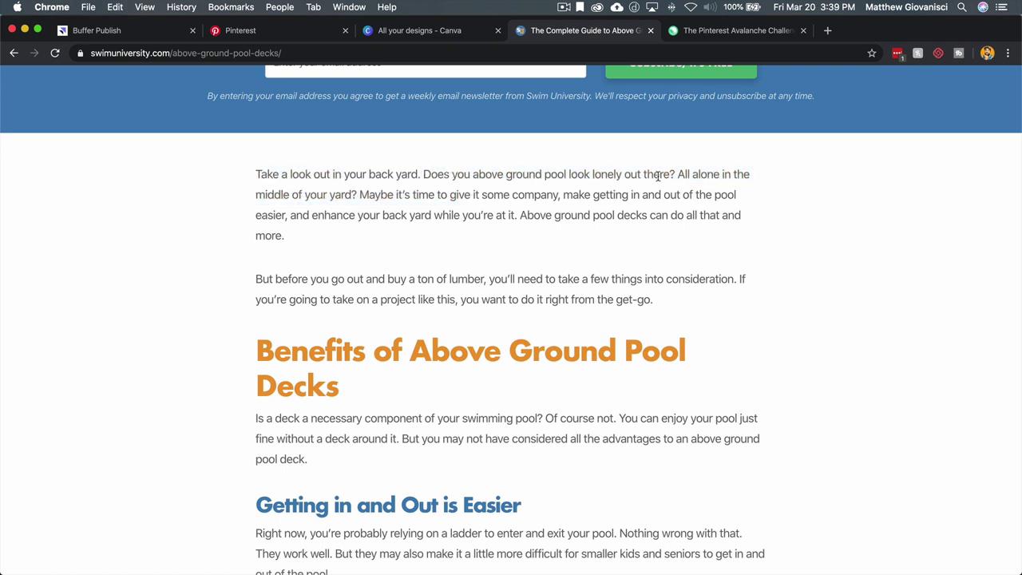
pyautogui.moveTo(285, 236); pyautogui.dragTo(256, 173)
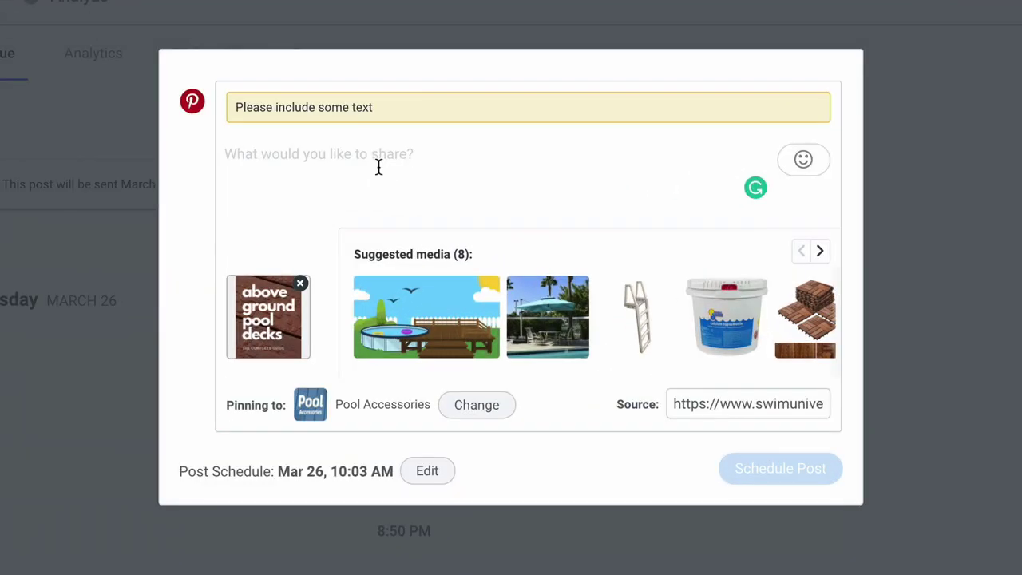
# Paste the article's opening paragraph as the caption and schedule the pin for March 26, 10:03 AM.
pyautogui.write('Take a look out in your back yard. Does you above ground pool look lonely out there? All alone in the middle of your yard? Maybe it’s time to give it some company, make getting in and out of the pool easier, and enhance your back yard while you’re at it. Above ground pool decks can do all that and more.')
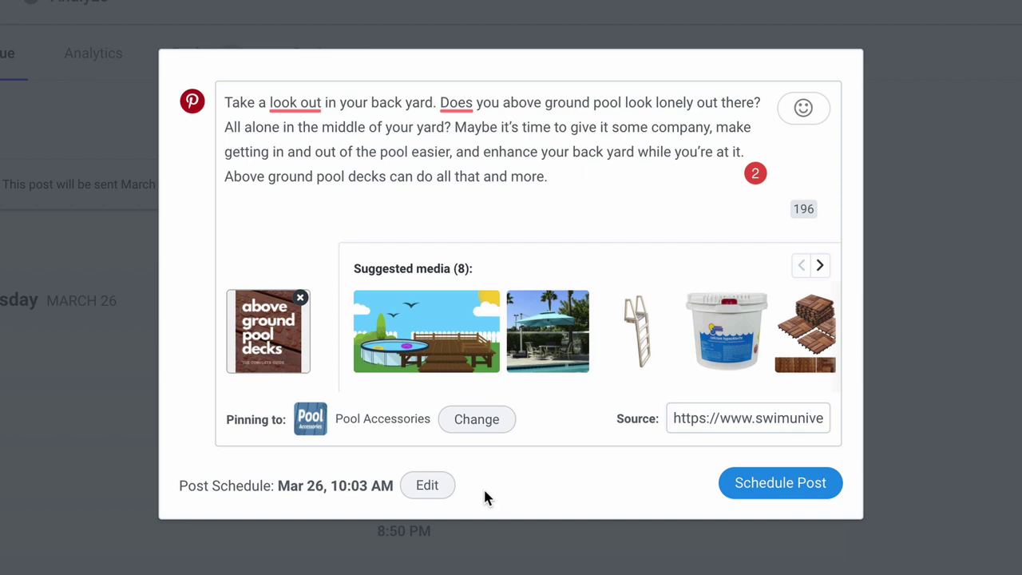
pyautogui.click(810, 497)
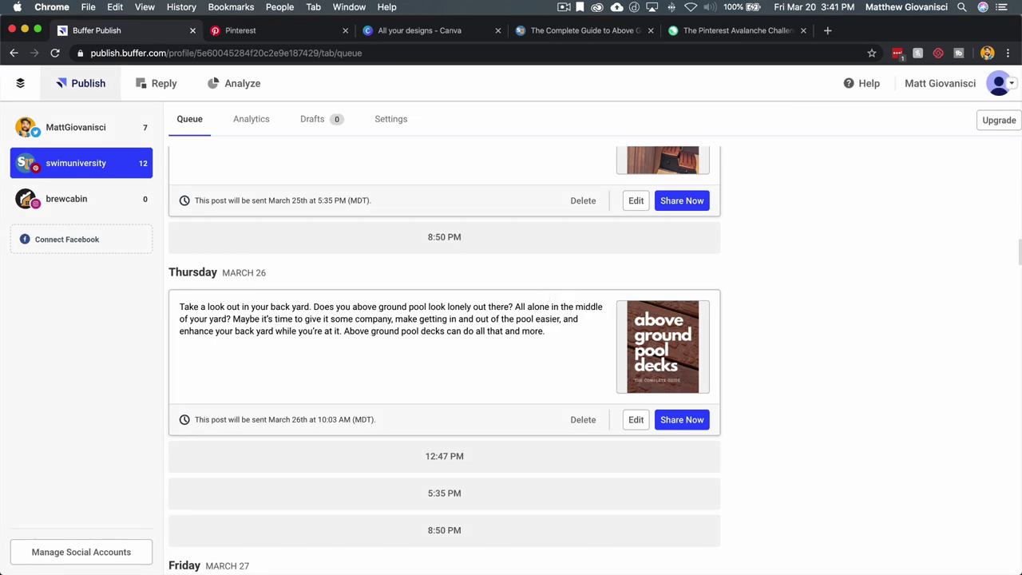
# Open the 100 Pins and Pinned folders in two overlapping Finder windows.
pyautogui.press('super+Tab')
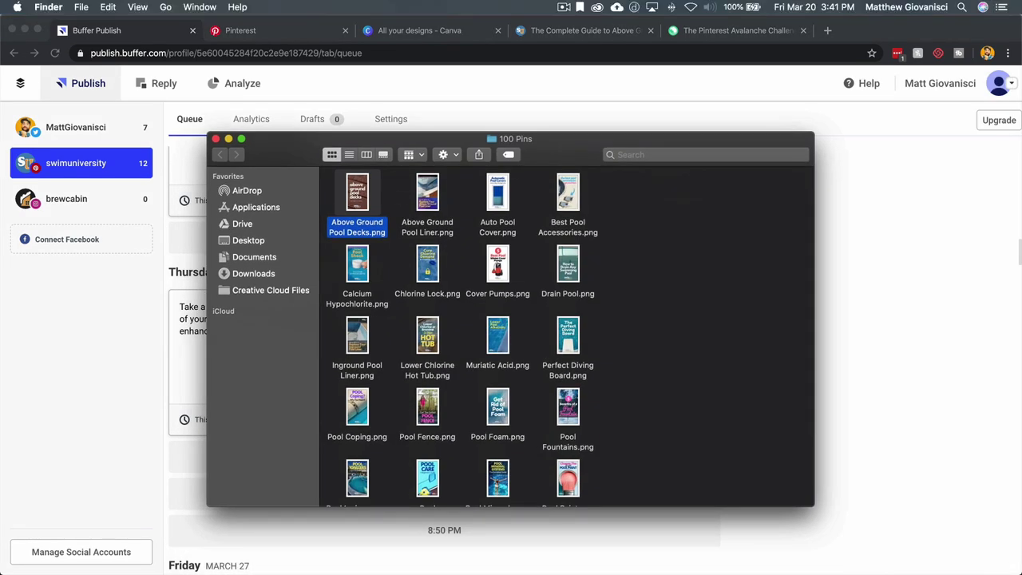
pyautogui.press('super+Tab')
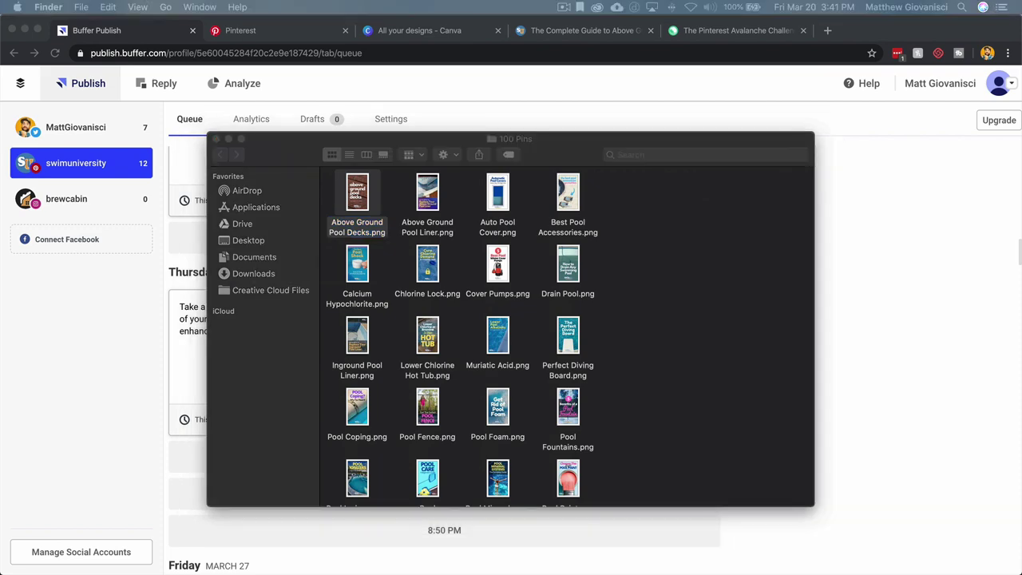
pyautogui.press('super+n')
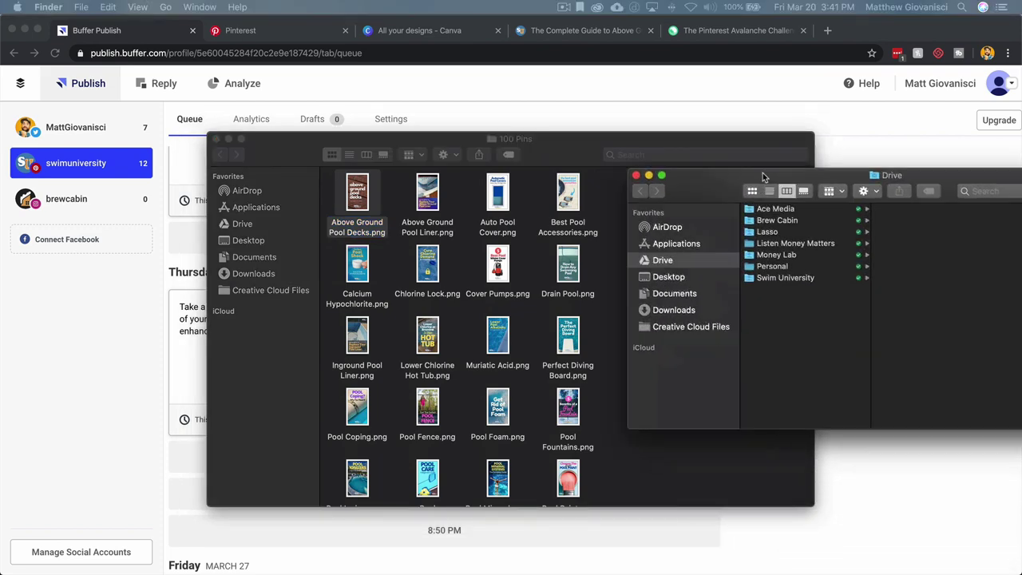
pyautogui.press('super+w')
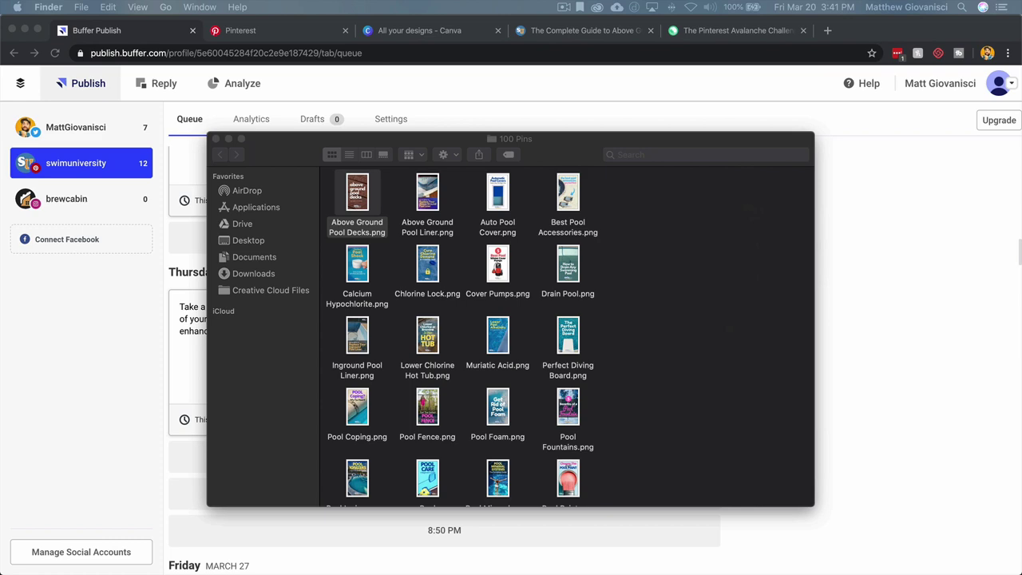
pyautogui.press('super+n')
pyautogui.moveTo(1014, 170); pyautogui.dragTo(900, 242)
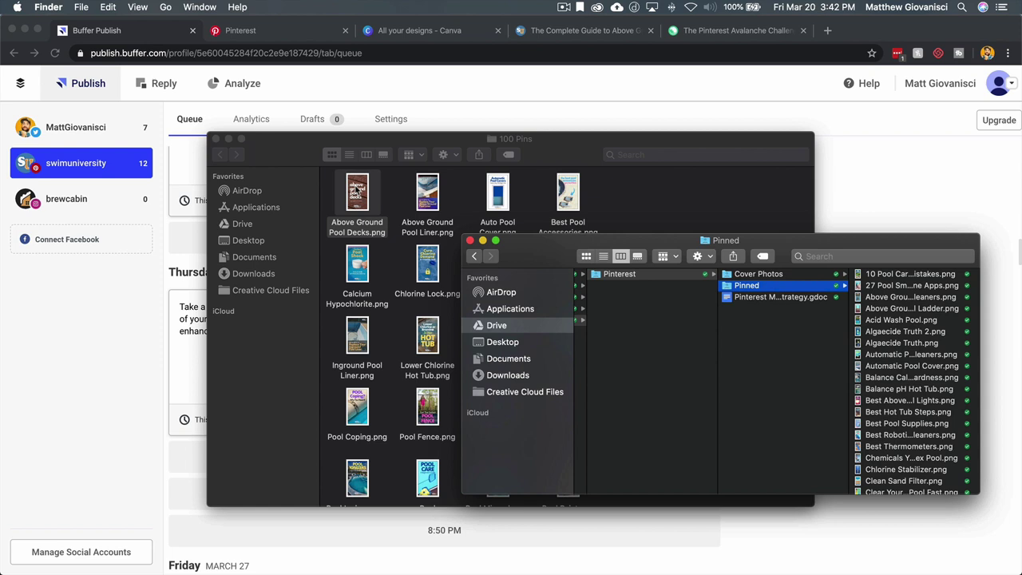
# Move Above Ground Pool Decks.png into Pinned, close that window, and list the 100 Pins files.
pyautogui.moveTo(357, 200); pyautogui.dragTo(917, 334)
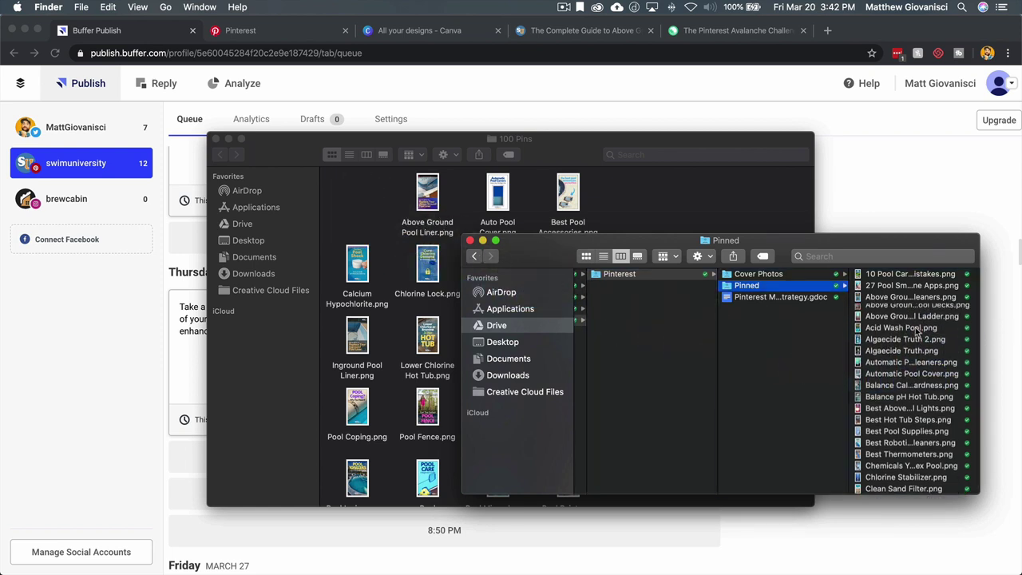
pyautogui.click(471, 241)
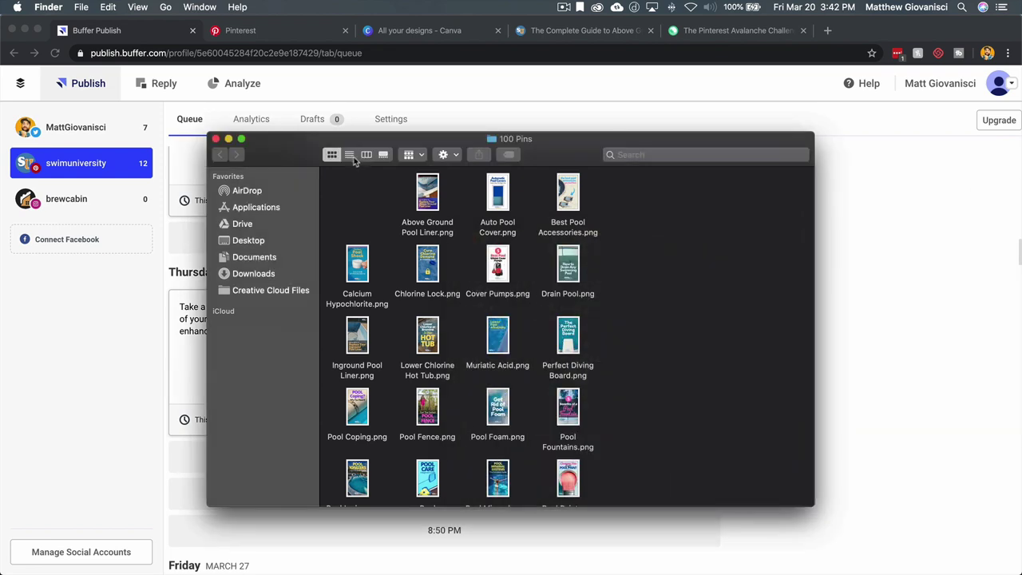
pyautogui.click(350, 155)
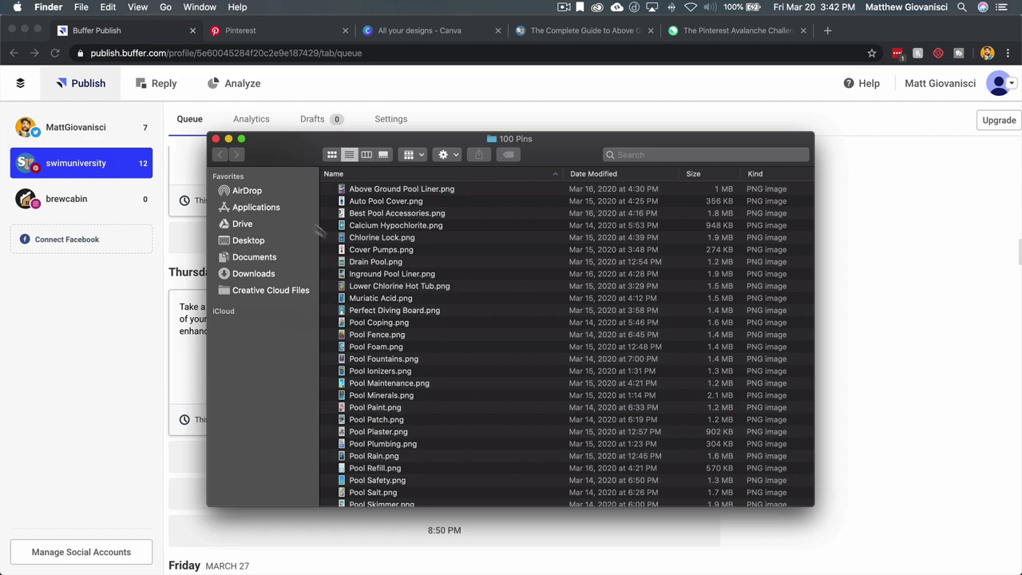
# Close the 100 Pins Finder window and return to the top of the Swim University queue.
pyautogui.click(216, 139)
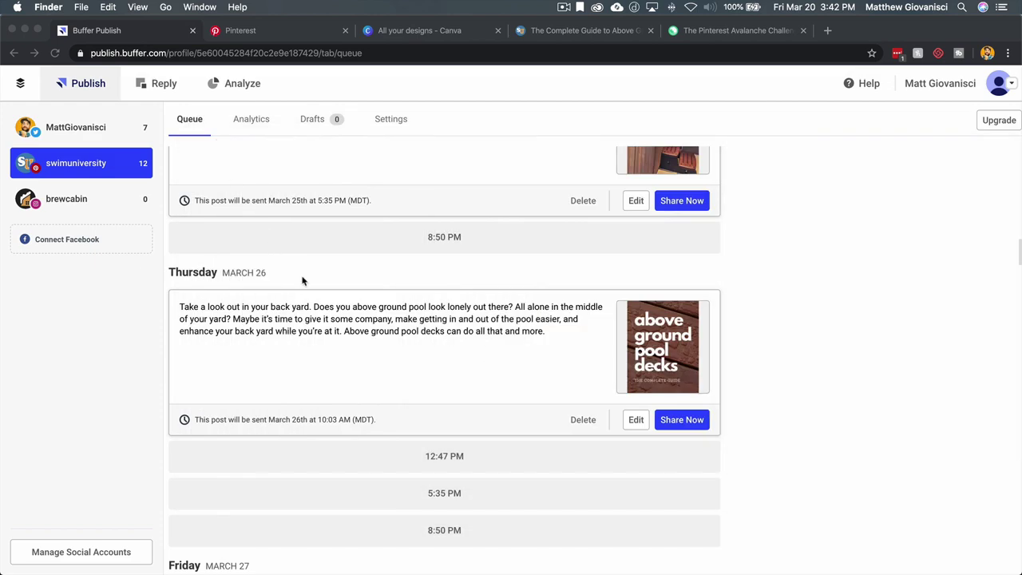
pyautogui.scroll(10, 902, 423)
pyautogui.scroll(10, 902, 423)
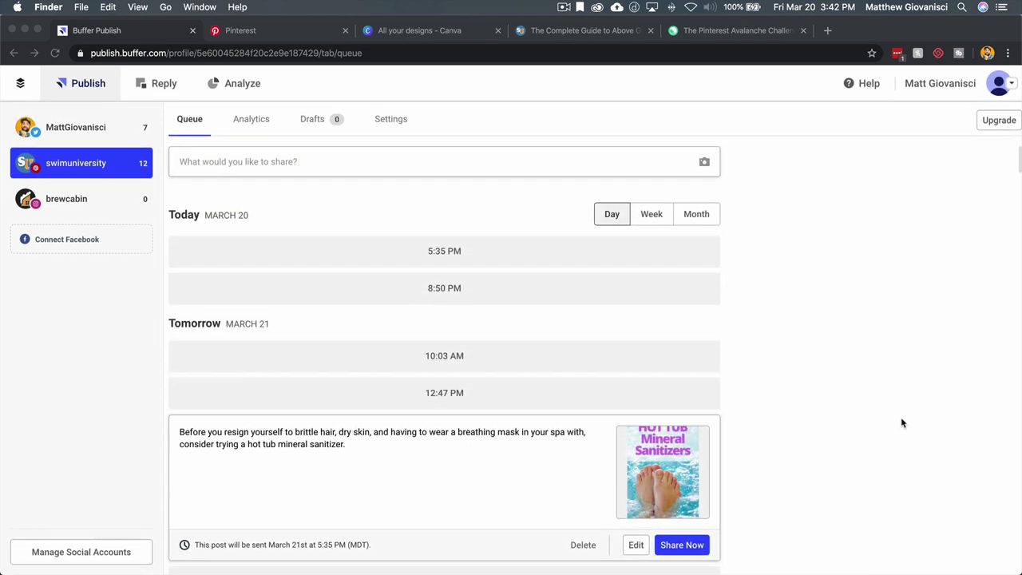
# Bring up the Pinterest Avalanche Challenge article and scroll to its top.
pyautogui.click(729, 31)
pyautogui.scroll(5, 600, 253)
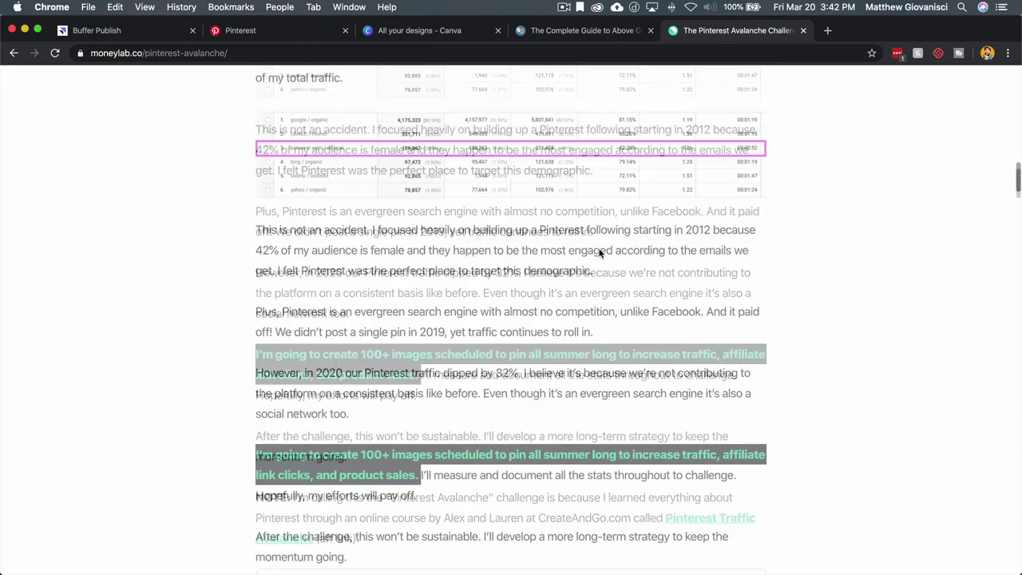
pyautogui.scroll(10, 600, 253)
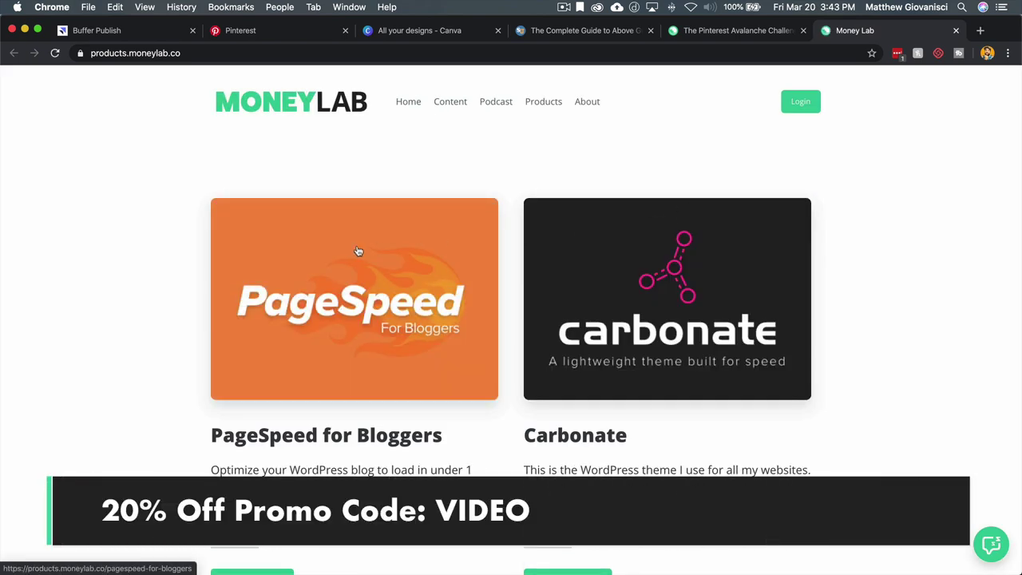
pyautogui.scroll(-3, 358, 251)
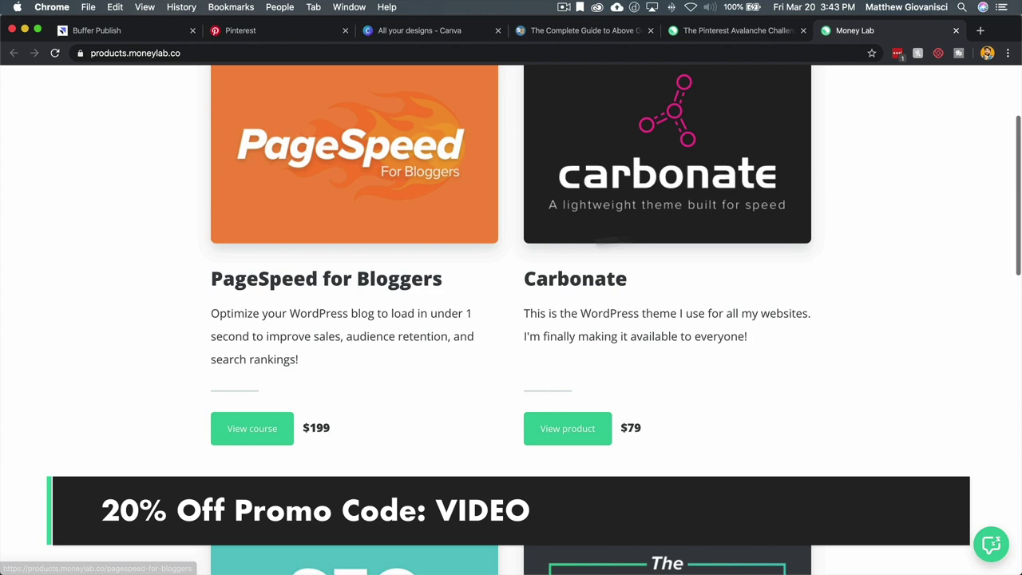
pyautogui.scroll(-6, 759, 239)
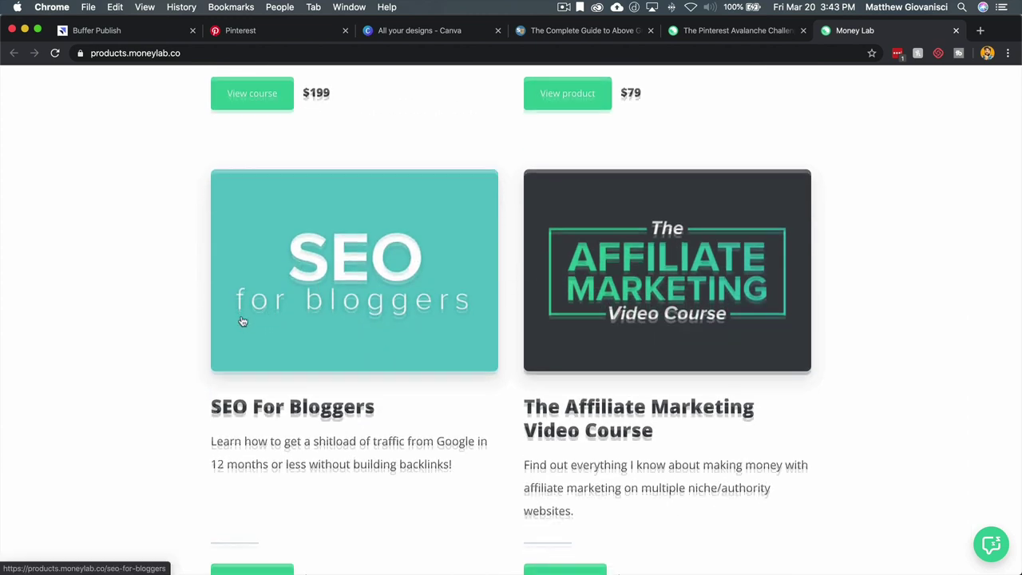
pyautogui.scroll(-2, 242, 321)
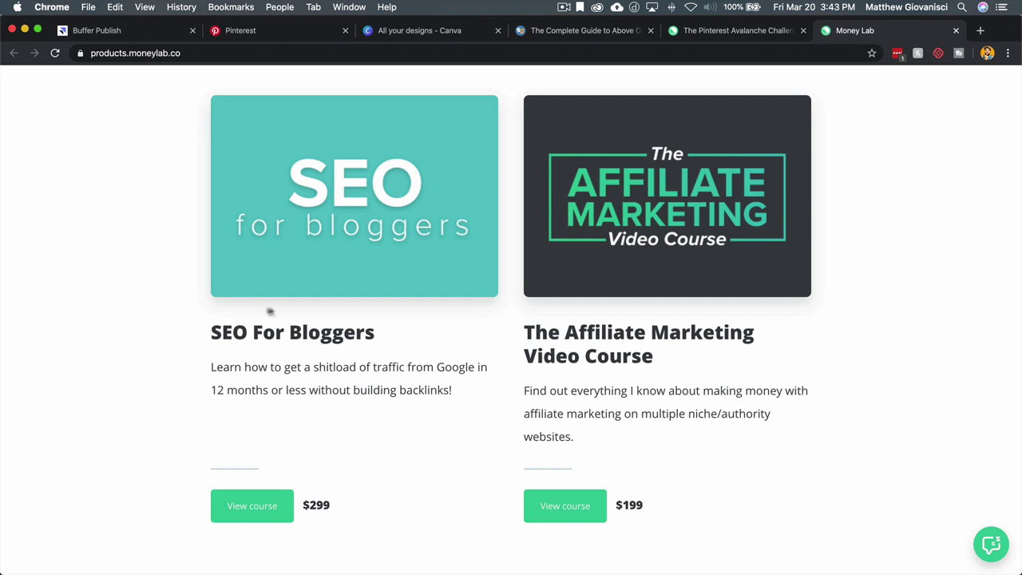
pyautogui.scroll(-4, 711, 350)
pyautogui.scroll(-3, 709, 349)
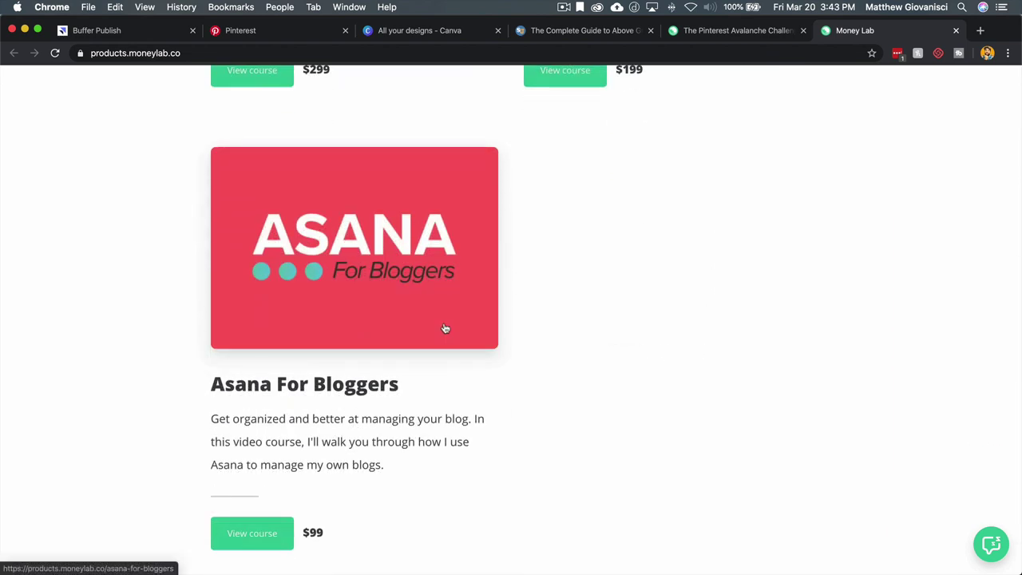
pyautogui.scroll(15, 445, 328)
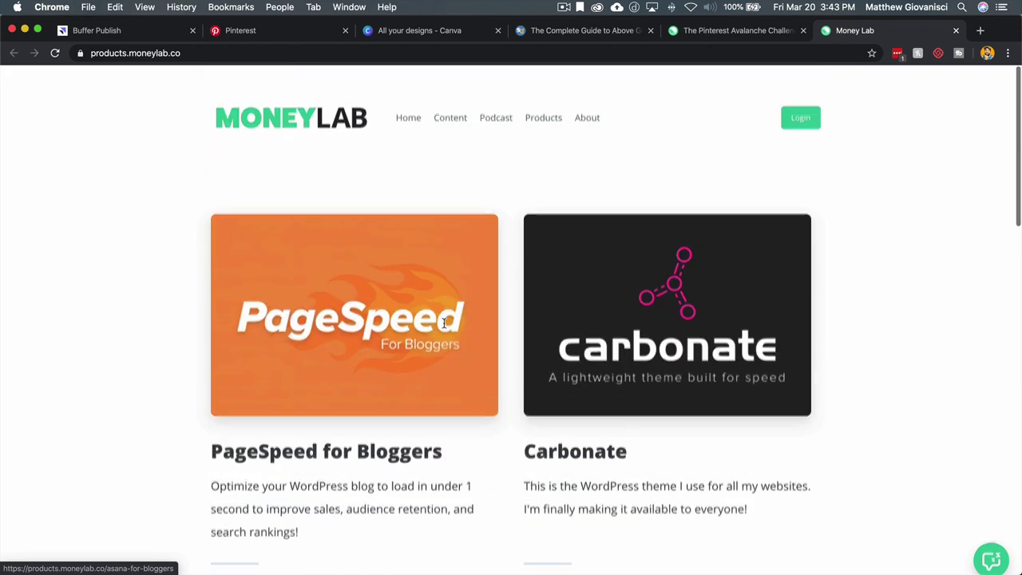